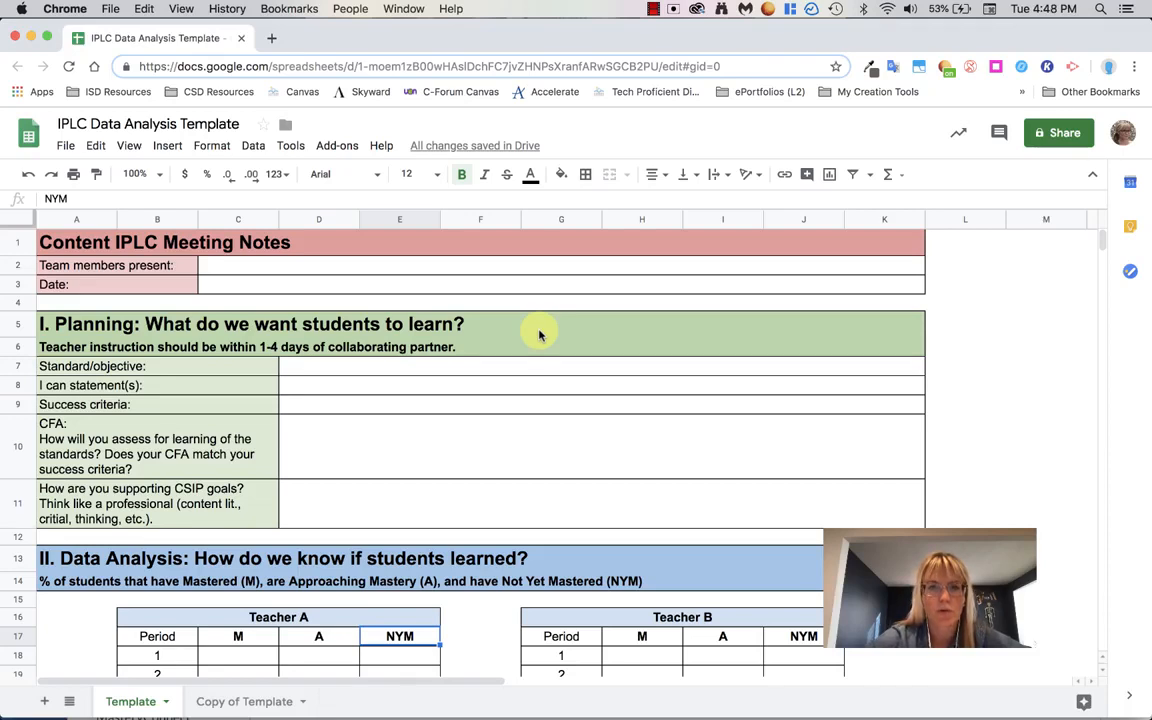
- Enter Teacher A's period 1 results: 50% for M, 25% for A and 25% for NYM
{"action": "scroll", "coordinate": [539, 335], "scroll_direction": "down", "scroll_amount": 5}
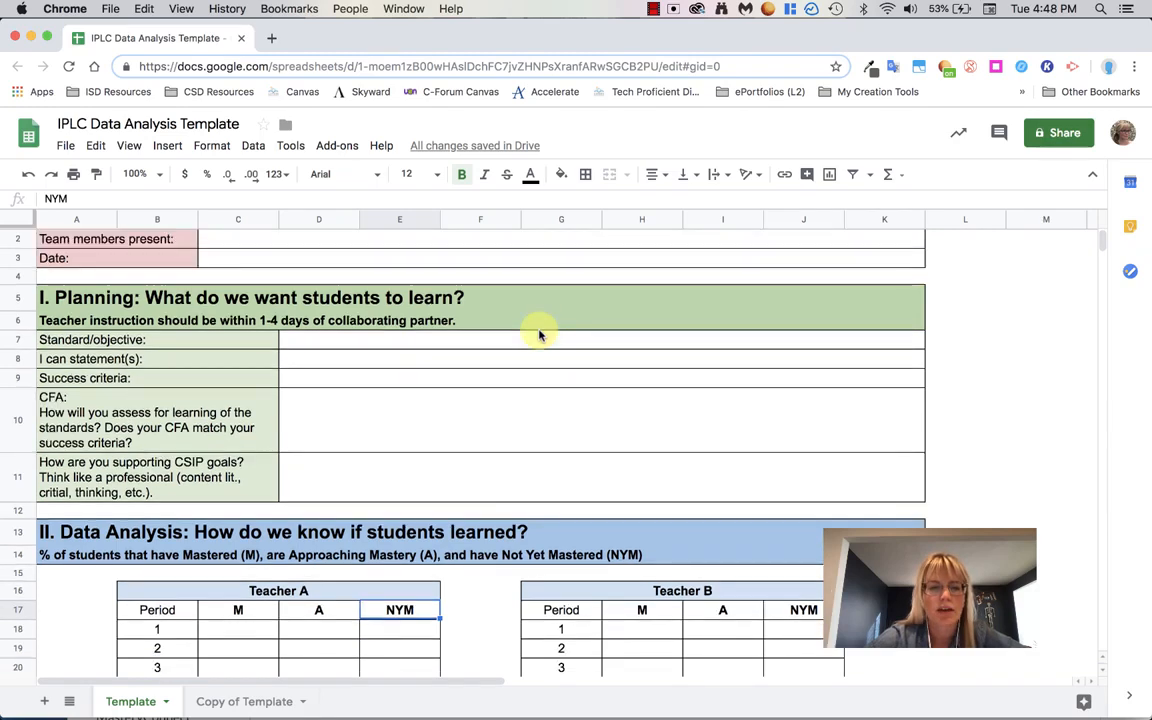
{"action": "scroll", "coordinate": [539, 335], "scroll_direction": "down", "scroll_amount": 3}
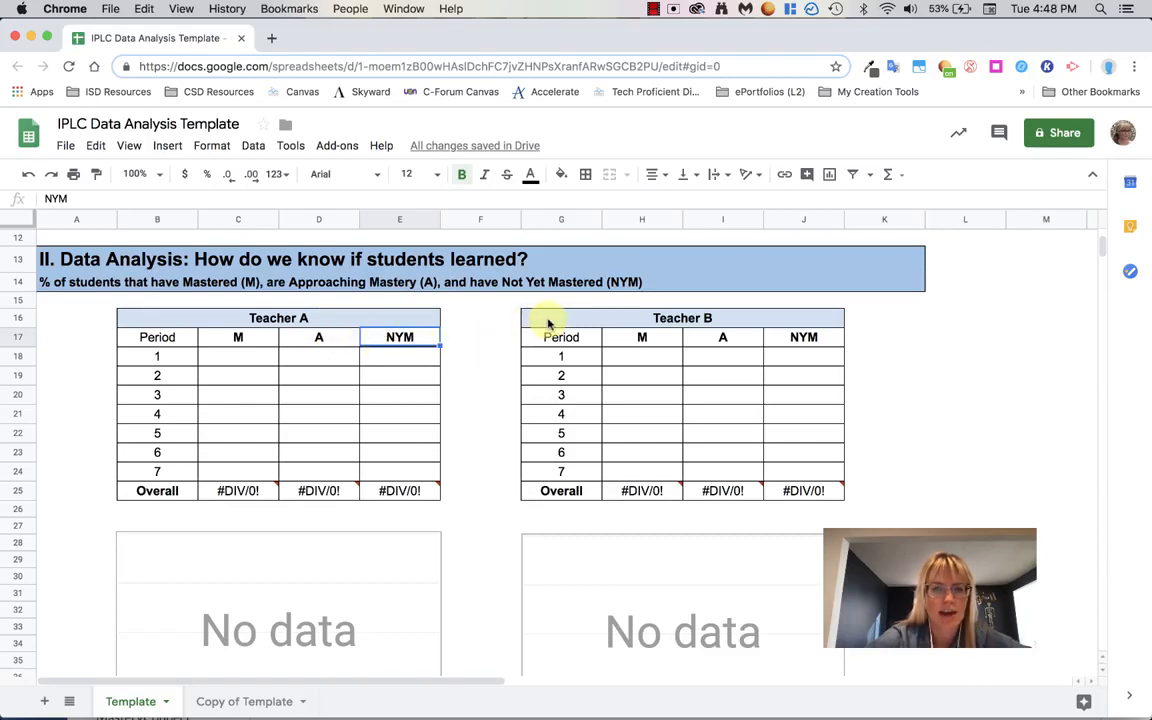
{"action": "left_click", "coordinate": [236, 360]}
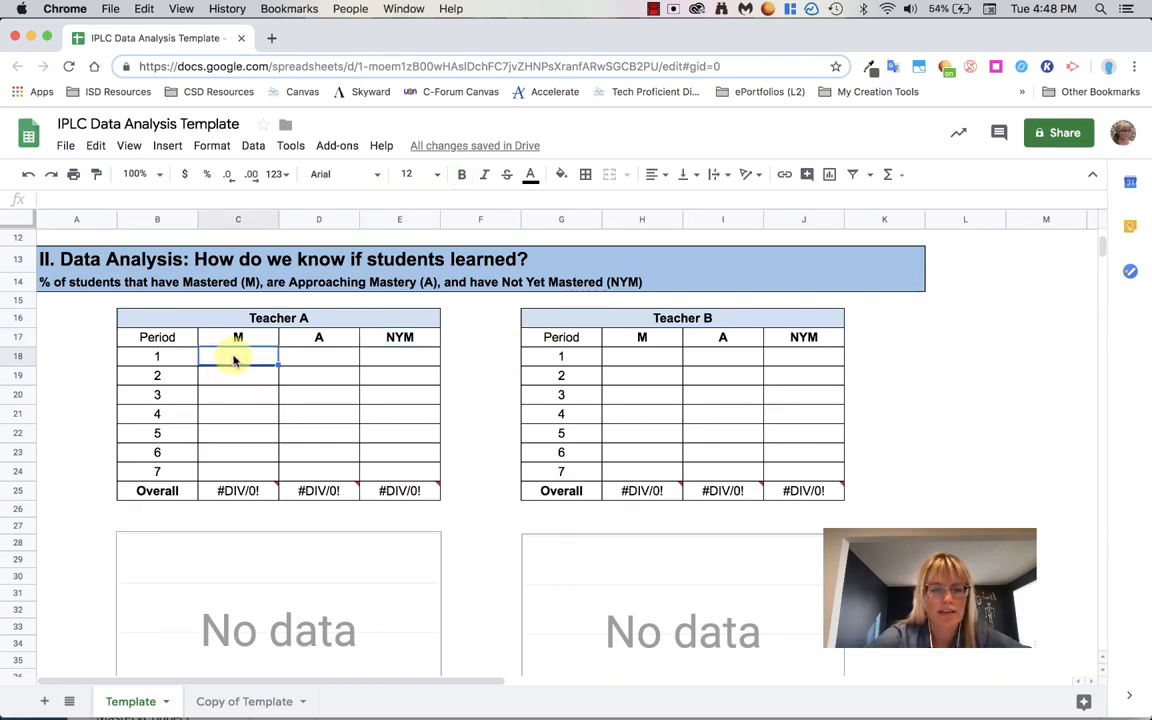
{"action": "type", "text": "50%"}
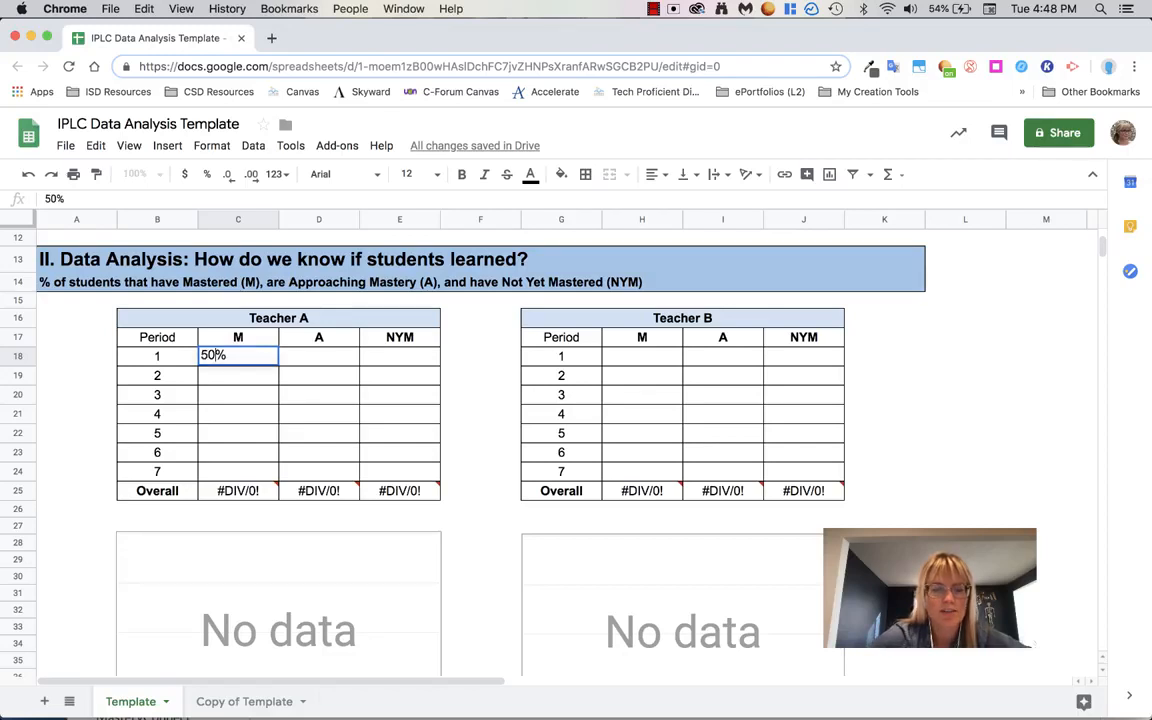
{"action": "left_click", "coordinate": [307, 362]}
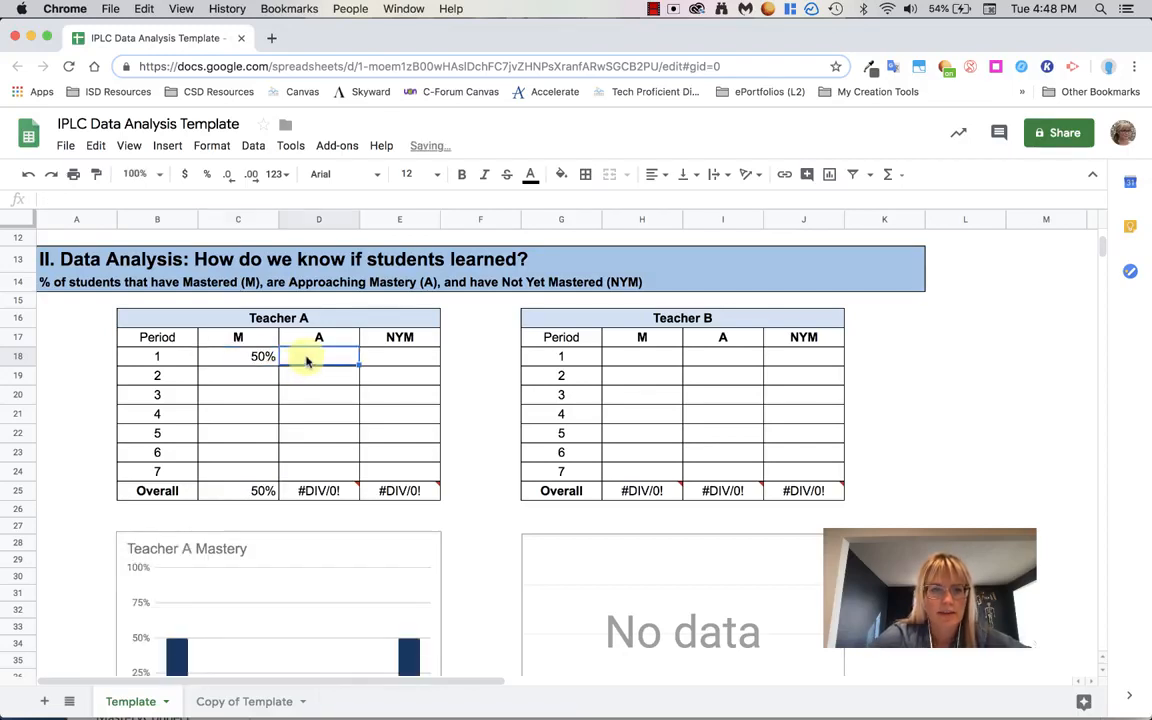
{"action": "type", "text": "25%"}
{"action": "left_click", "coordinate": [394, 362]}
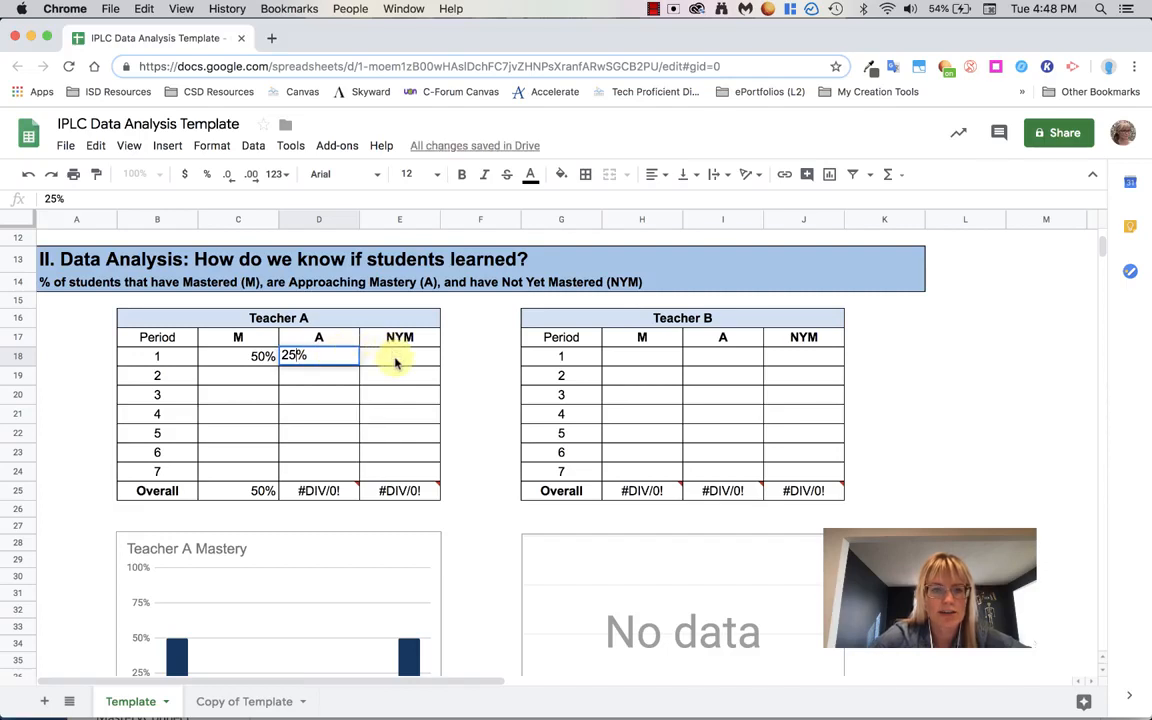
{"action": "type", "text": "25%"}
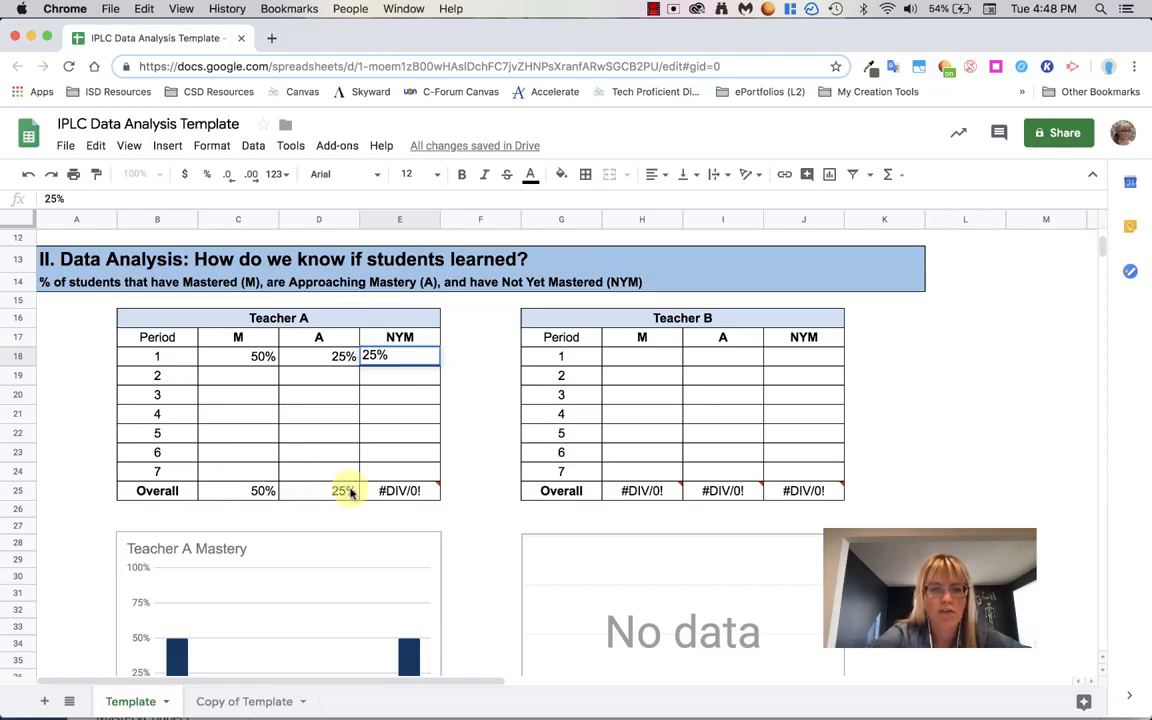
- Enter Teacher A's period 2 results: 60% for M, 20% for A and 20% for NYM
{"action": "scroll", "coordinate": [350, 493], "scroll_direction": "down", "scroll_amount": 3}
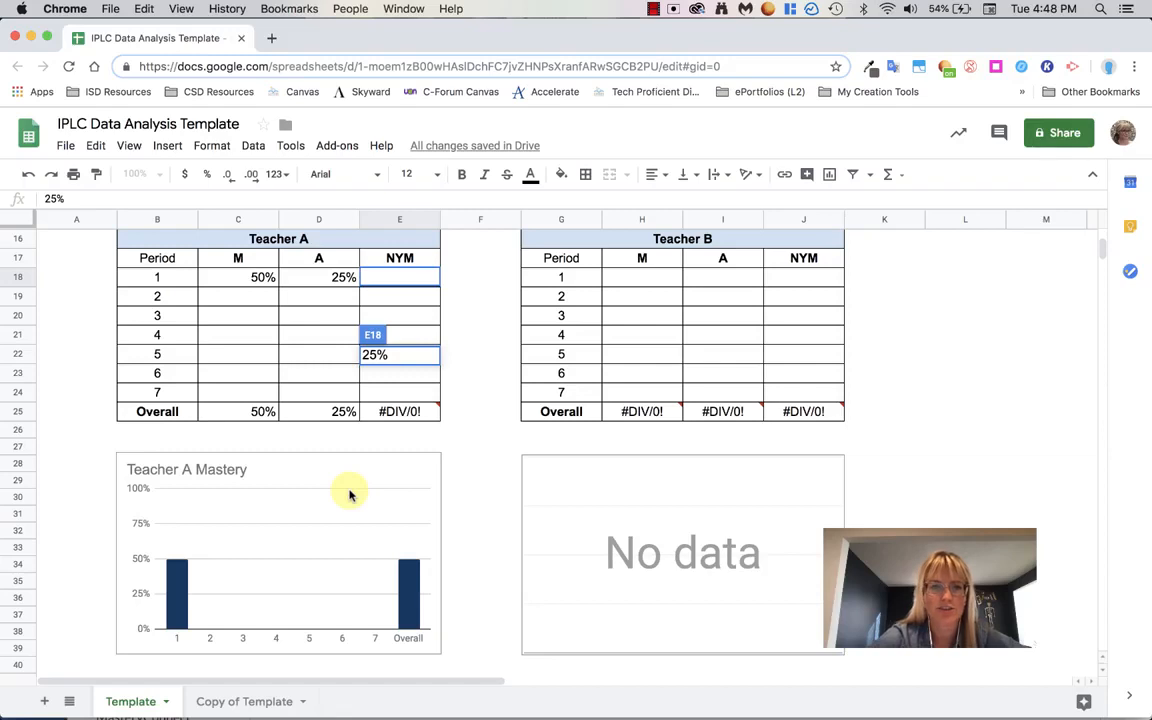
{"action": "left_click", "coordinate": [242, 302]}
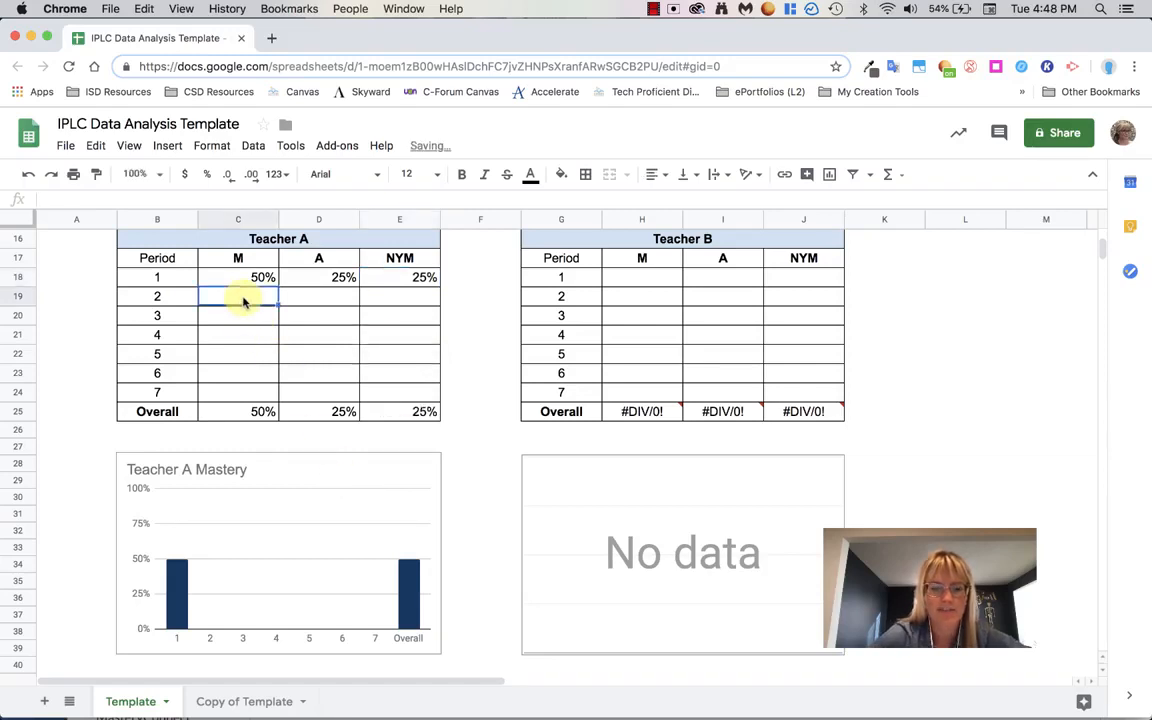
{"action": "type", "text": "60%"}
{"action": "left_click", "coordinate": [310, 299]}
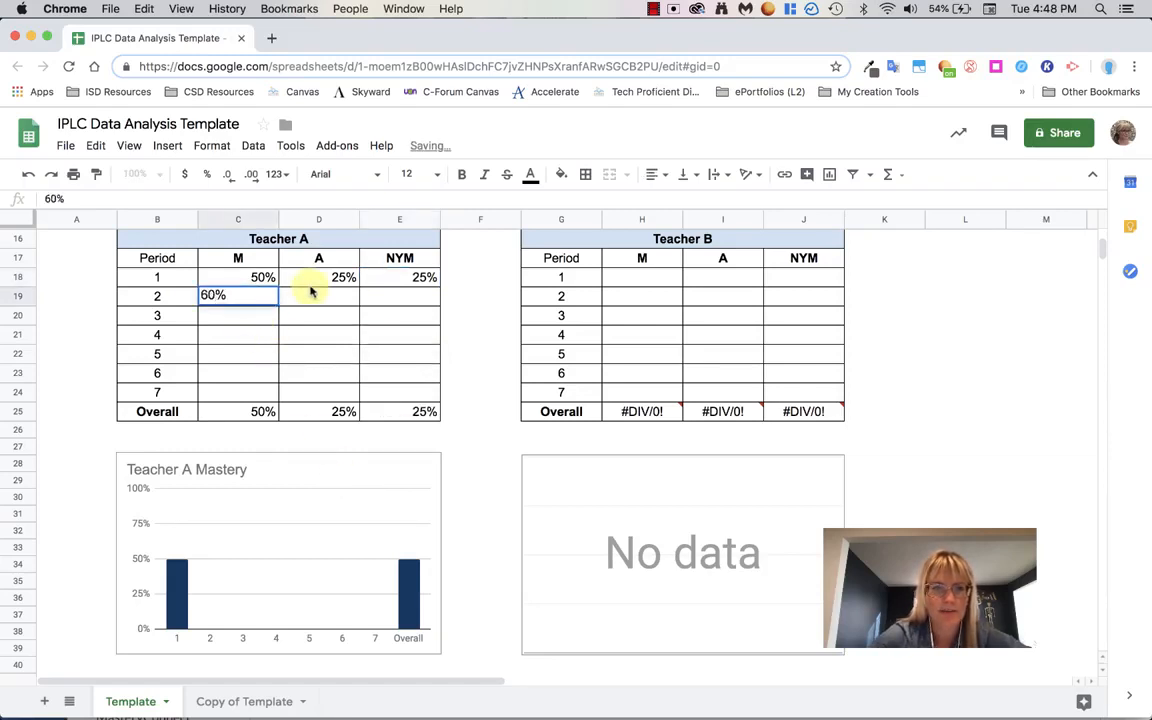
{"action": "type", "text": "20%"}
{"action": "left_click", "coordinate": [424, 298]}
{"action": "type", "text": "20%"}
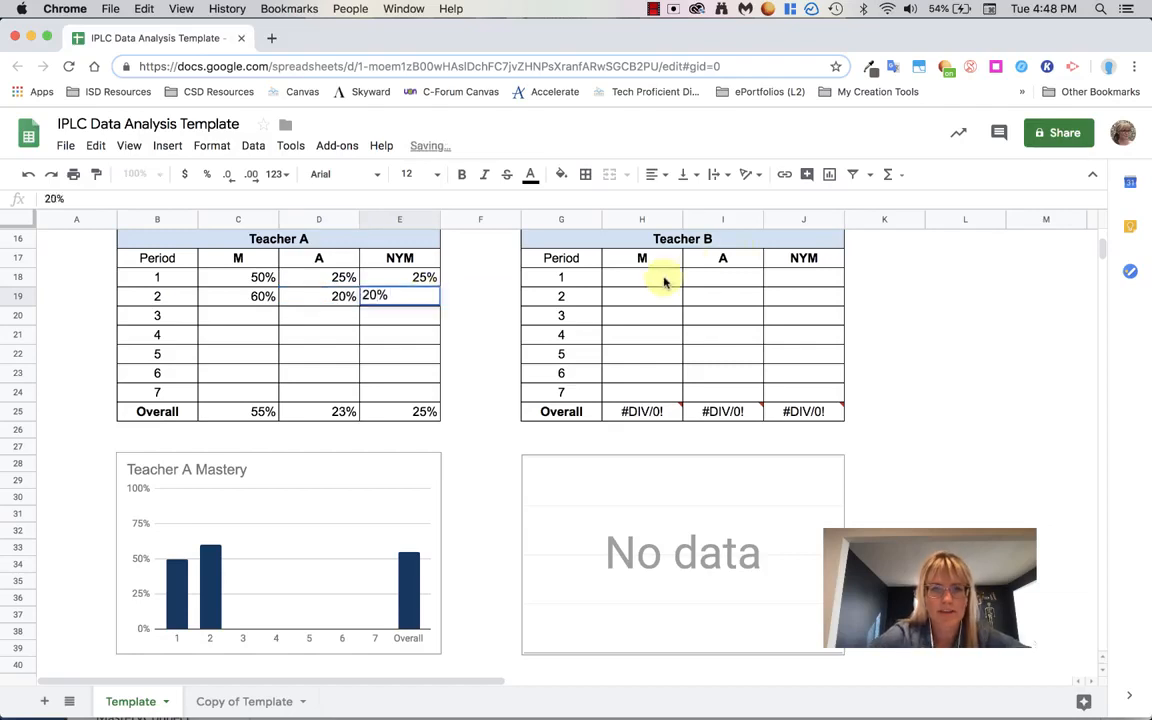
- Enter Teacher B's period 1 results: 40 for M, 50% for A and 10% for NYM
{"action": "left_click", "coordinate": [643, 285]}
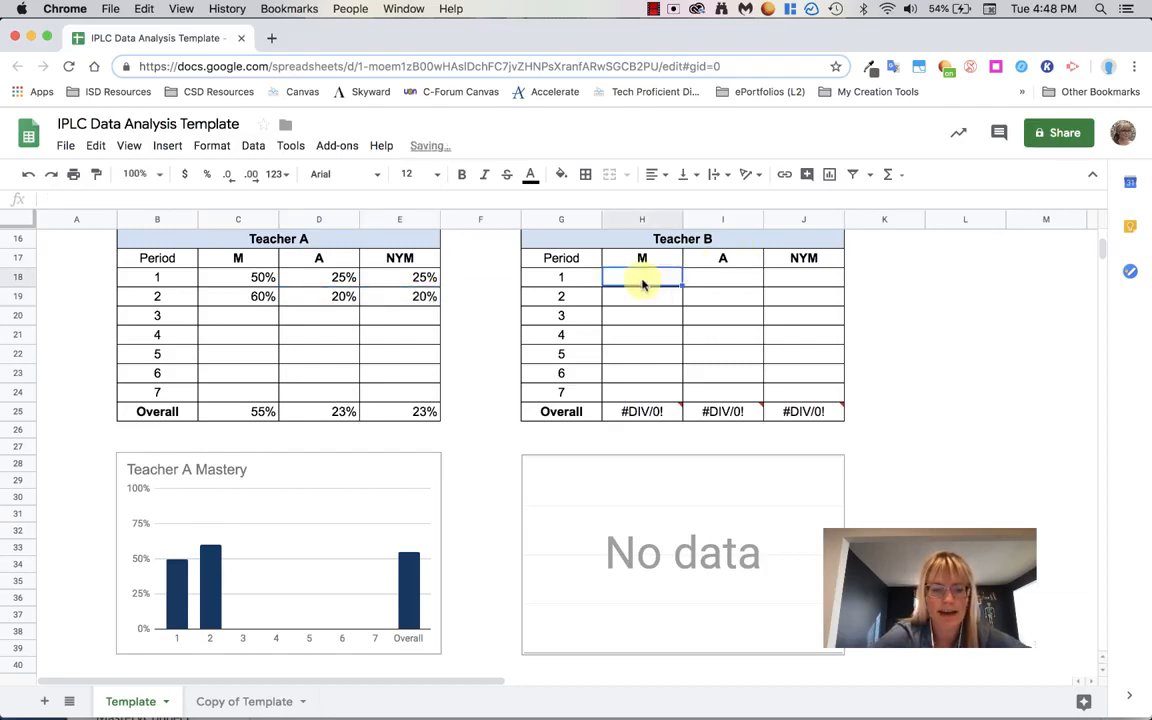
{"action": "type", "text": "40"}
{"action": "left_click", "coordinate": [725, 280]}
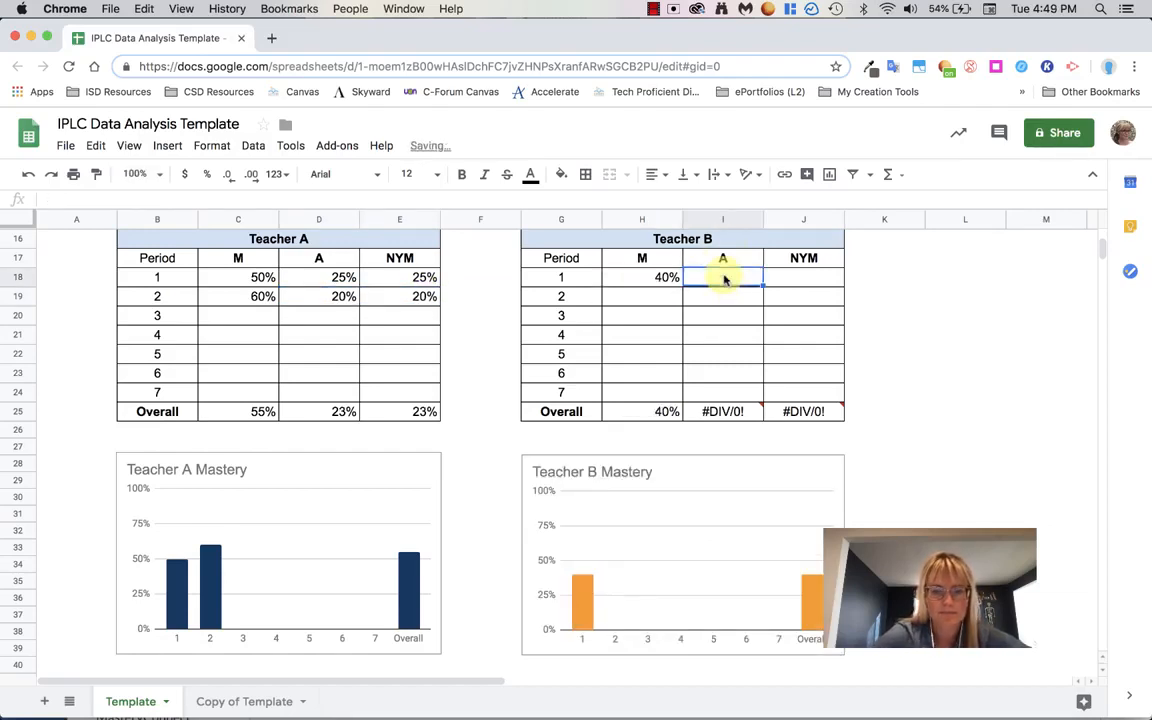
{"action": "type", "text": "50%"}
{"action": "left_click", "coordinate": [822, 278]}
{"action": "type", "text": "10%"}
{"action": "left_click", "coordinate": [884, 323]}
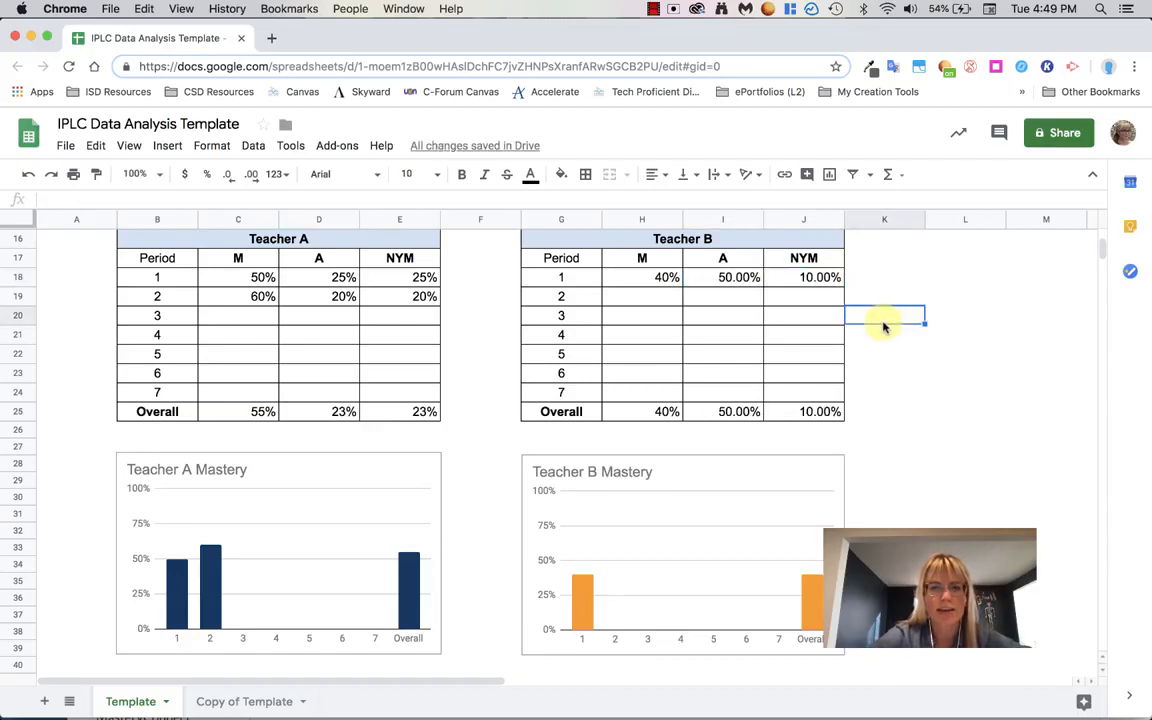
- Review the mastery charts, assessment notes and data reflection sections, then return to the top of the sheet
{"action": "scroll", "coordinate": [884, 325], "scroll_direction": "down", "scroll_amount": 10}
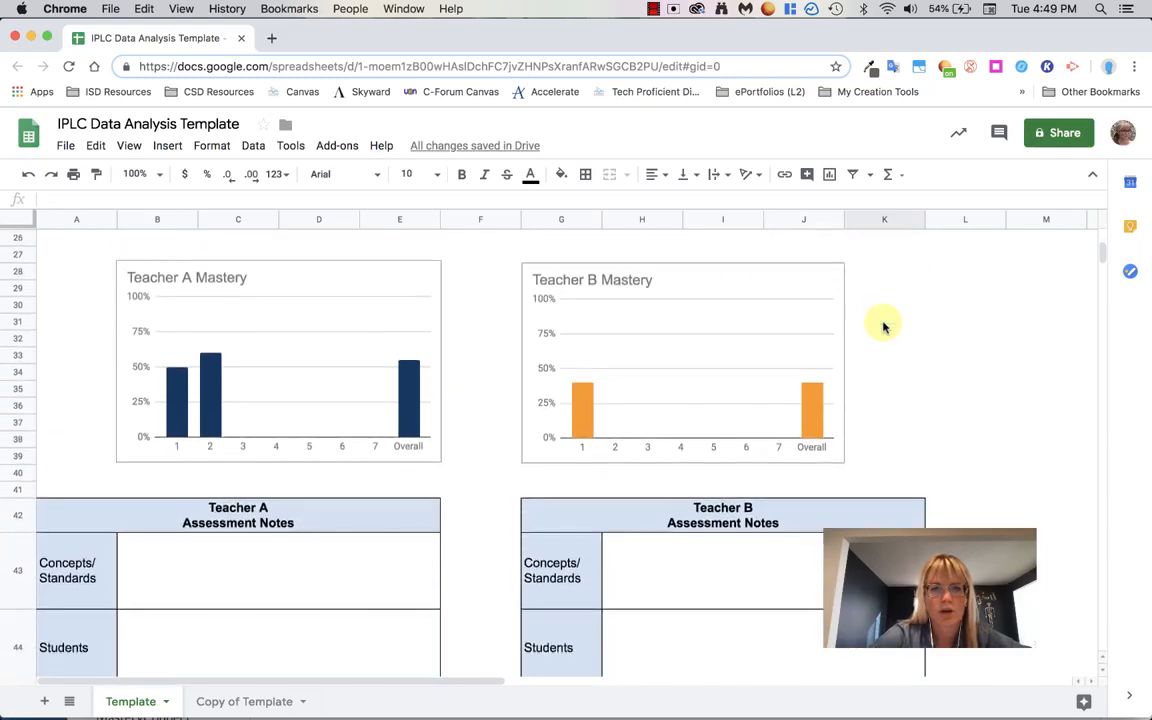
{"action": "scroll", "coordinate": [884, 325], "scroll_direction": "down", "scroll_amount": 1}
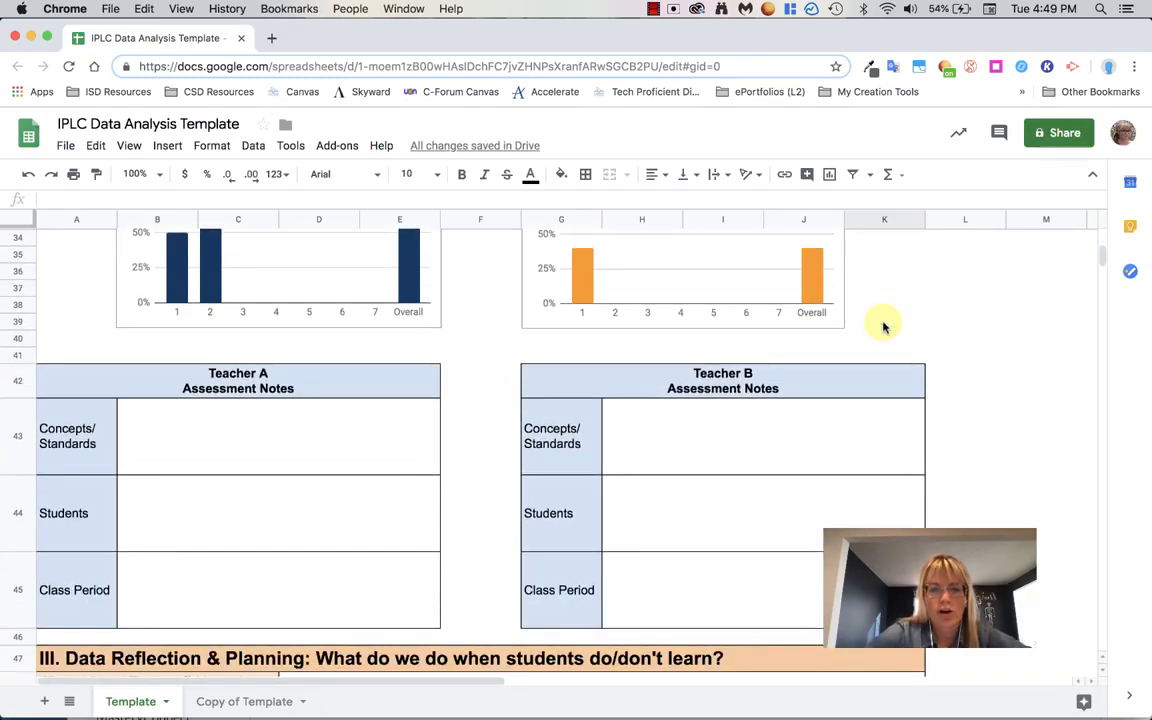
{"action": "scroll", "coordinate": [884, 325], "scroll_direction": "down", "scroll_amount": 8}
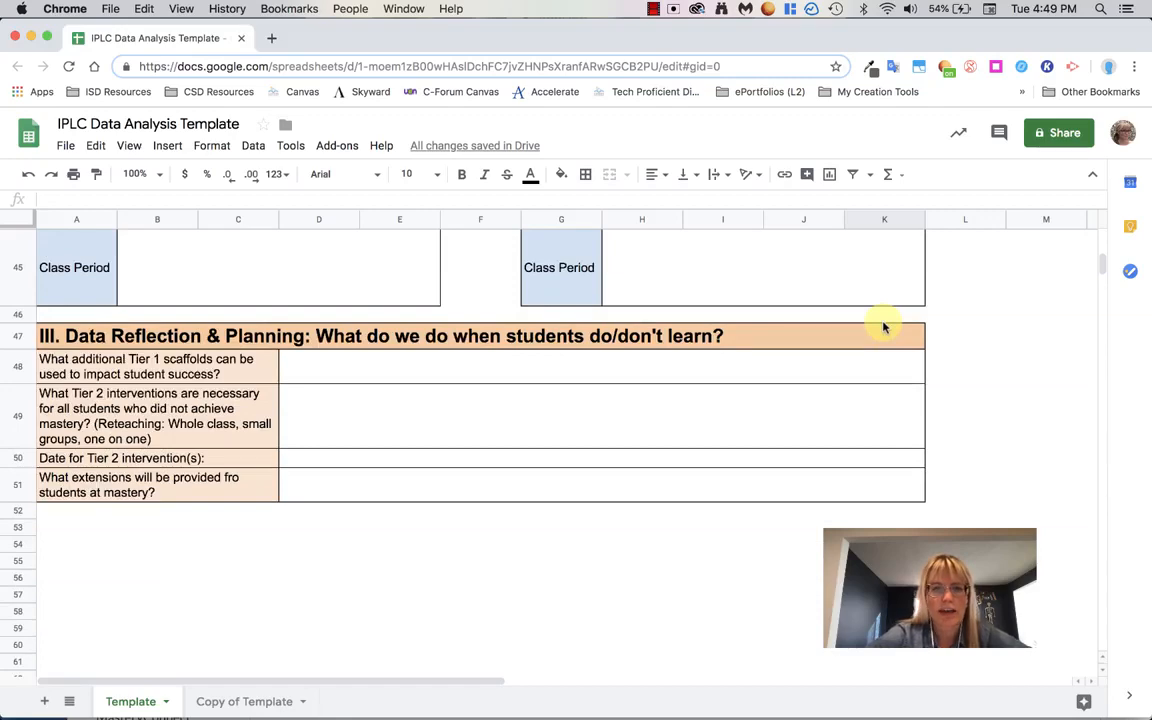
{"action": "scroll", "coordinate": [884, 325], "scroll_direction": "up", "scroll_amount": 9}
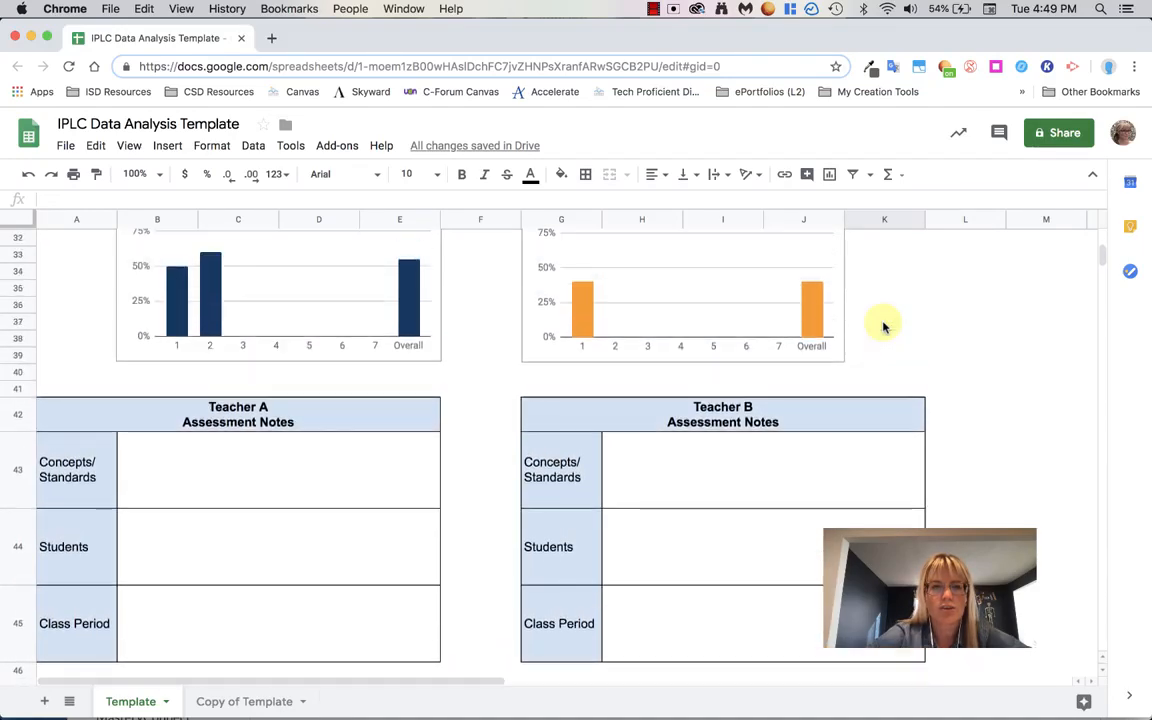
{"action": "scroll", "coordinate": [884, 325], "scroll_direction": "up", "scroll_amount": 8}
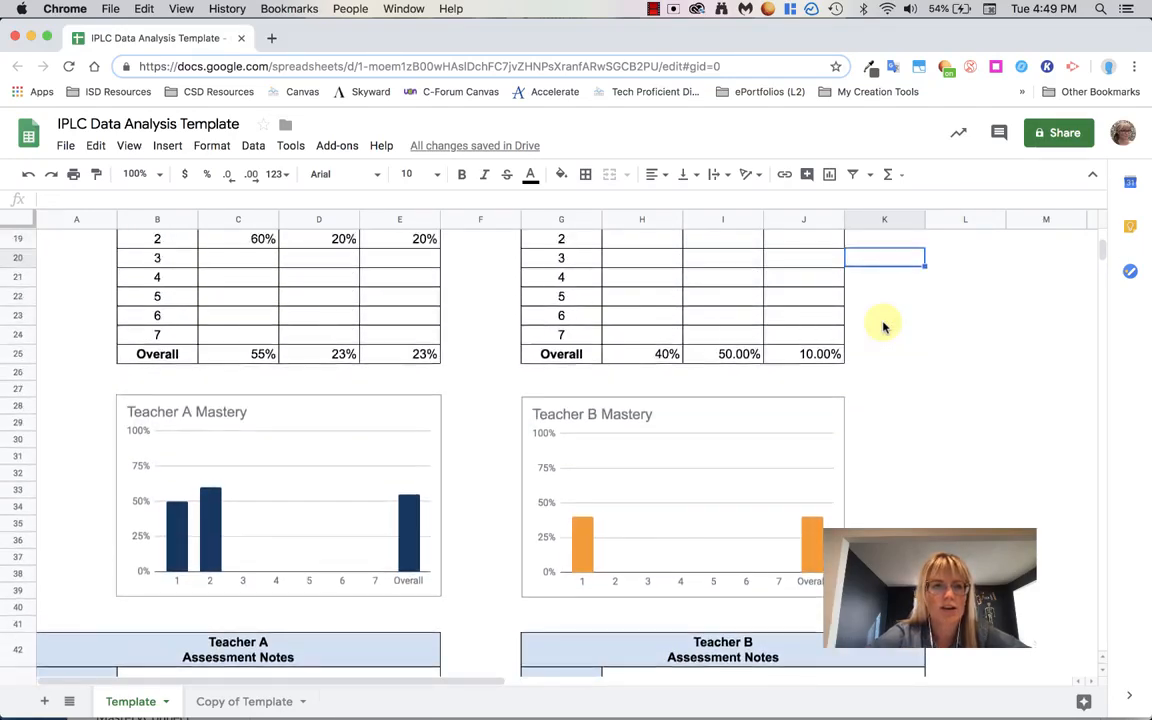
{"action": "scroll", "coordinate": [884, 325], "scroll_direction": "up", "scroll_amount": 2}
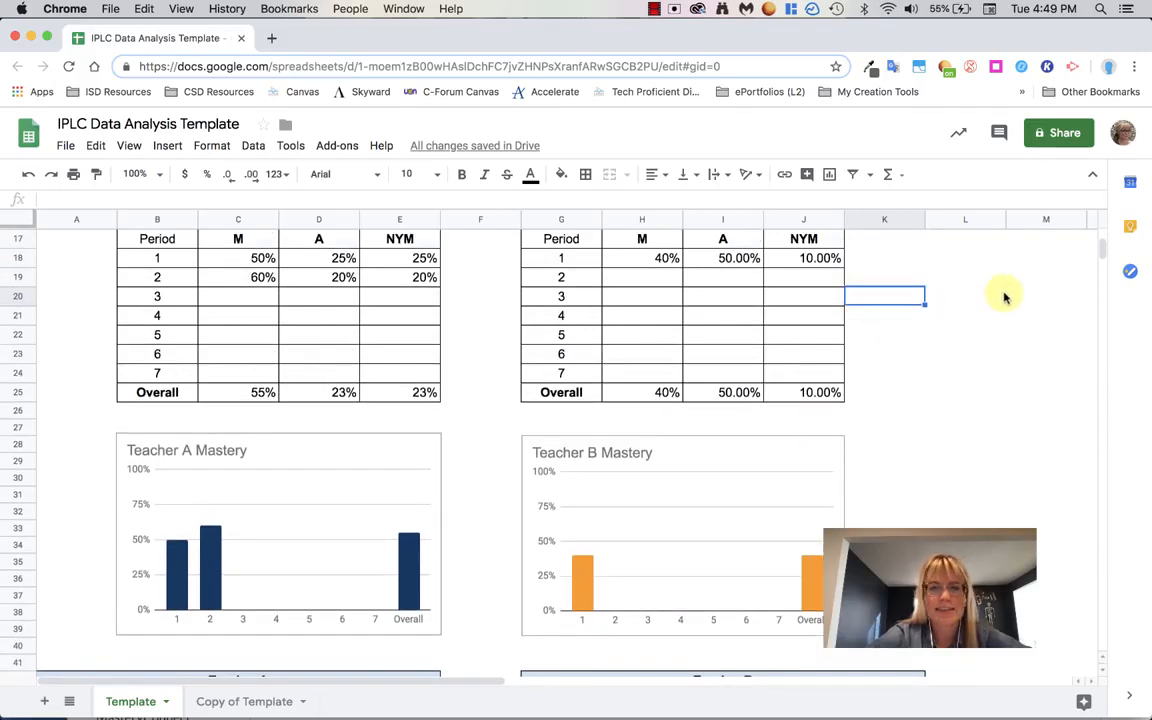
{"action": "left_click_drag", "start_coordinate": [1105, 249], "coordinate": [1103, 235]}
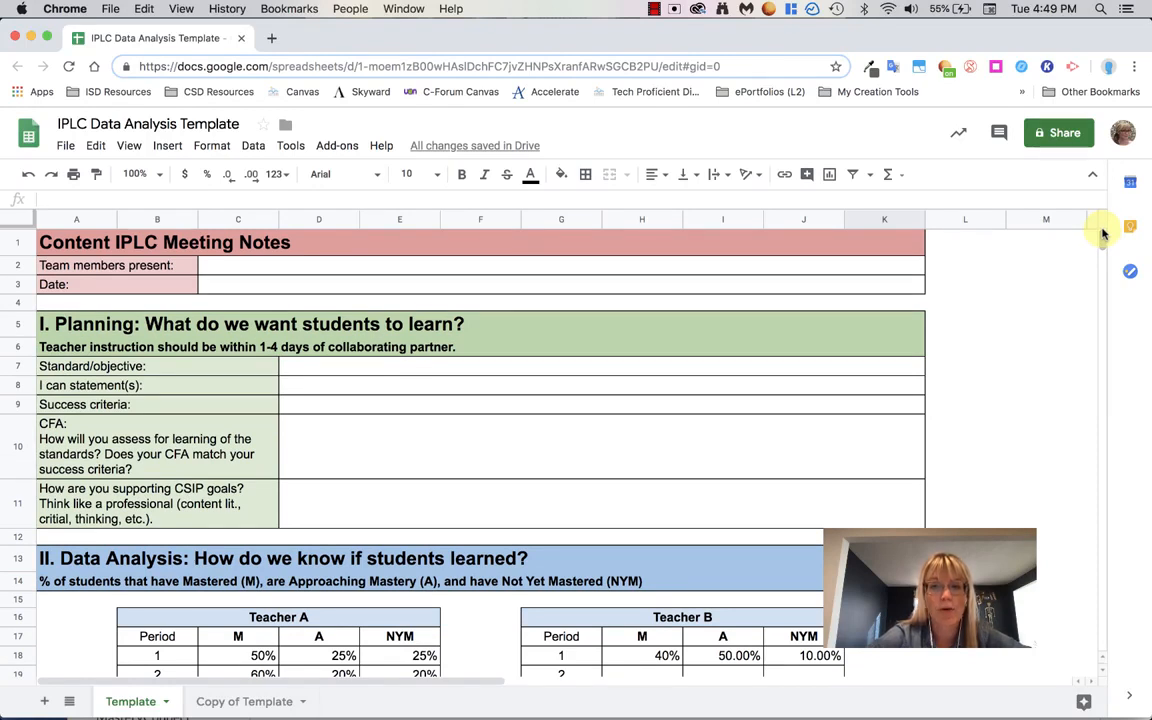
- Select the 'Team members present' label cell and check how it is merged
{"action": "left_click", "coordinate": [130, 266]}
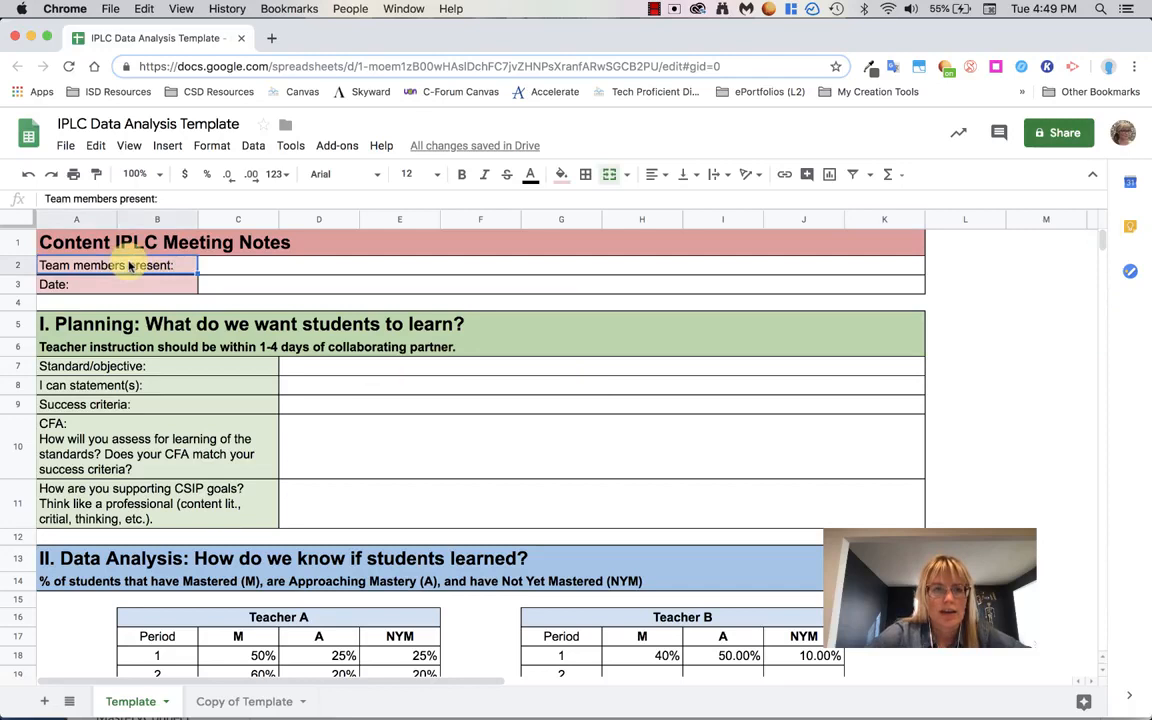
{"action": "left_click", "coordinate": [122, 146]}
{"action": "left_click", "coordinate": [157, 213]}
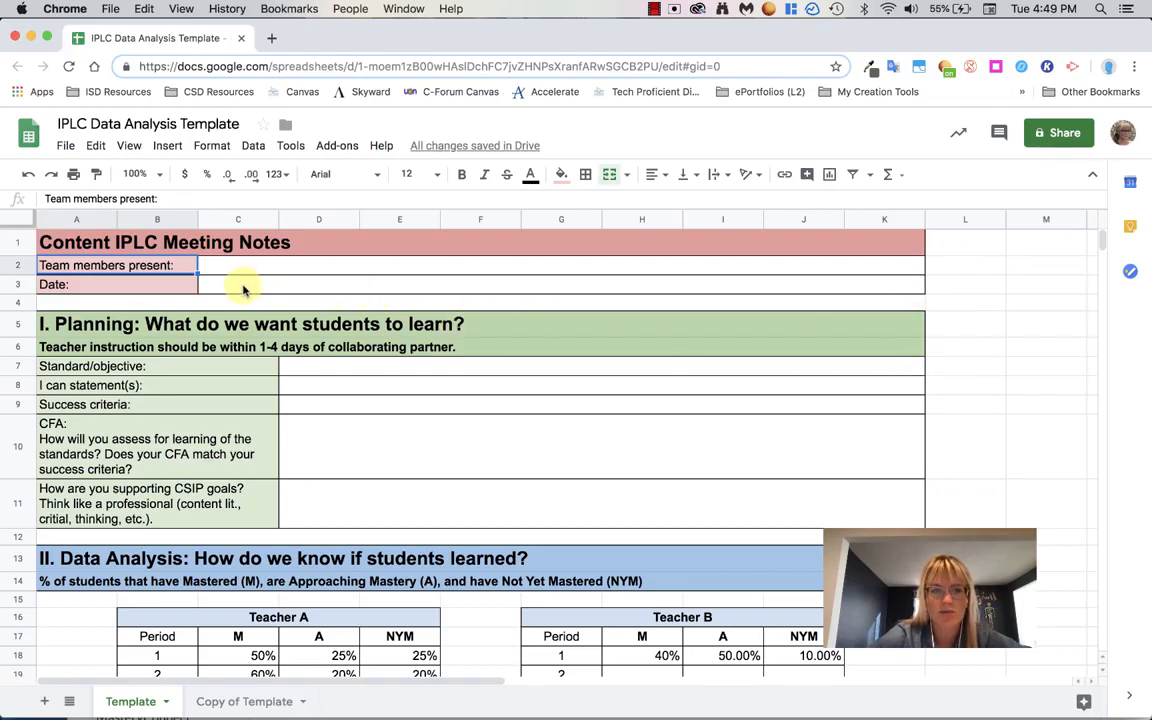
- Merge cells L7 through P7 horizontally beside the planning section
{"action": "scroll", "coordinate": [985, 375], "scroll_direction": "right", "scroll_amount": 5}
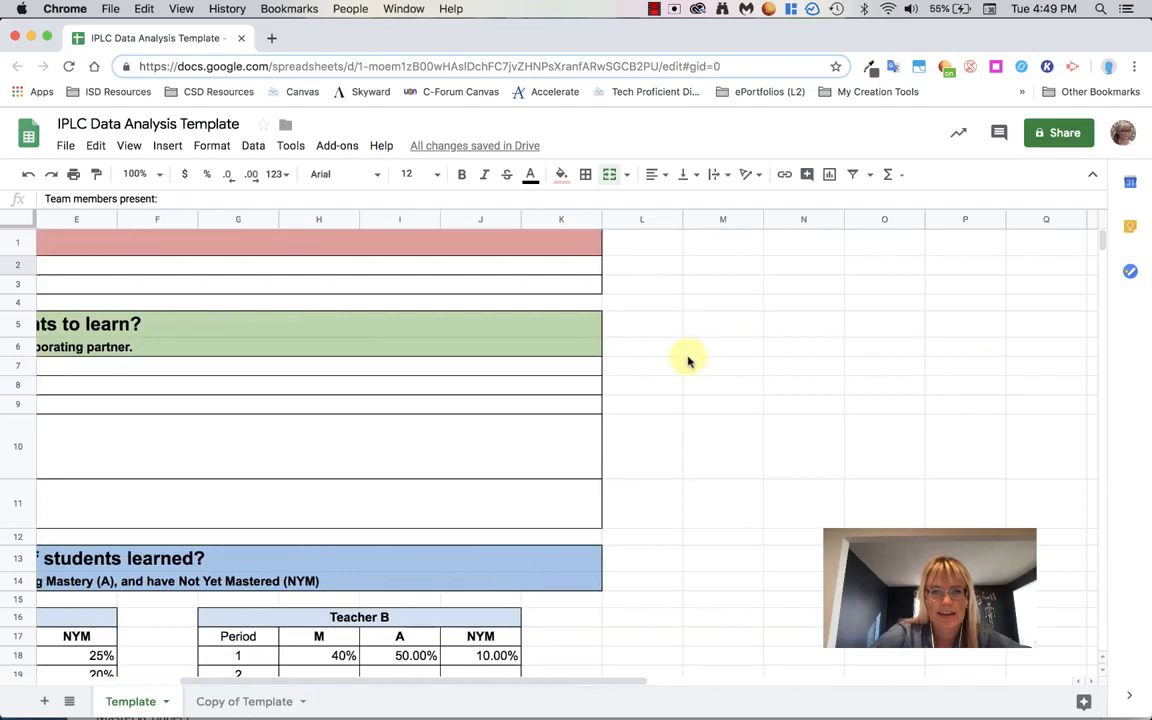
{"action": "left_click_drag", "start_coordinate": [665, 367], "coordinate": [931, 373]}
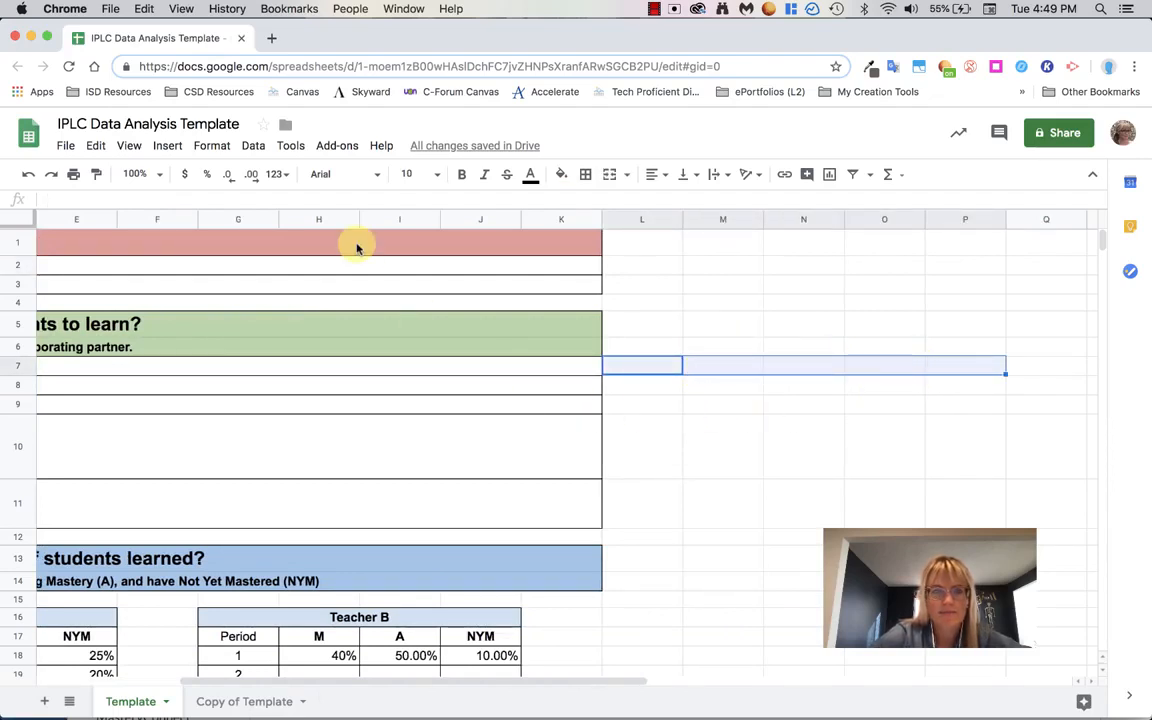
{"action": "left_click", "coordinate": [208, 148]}
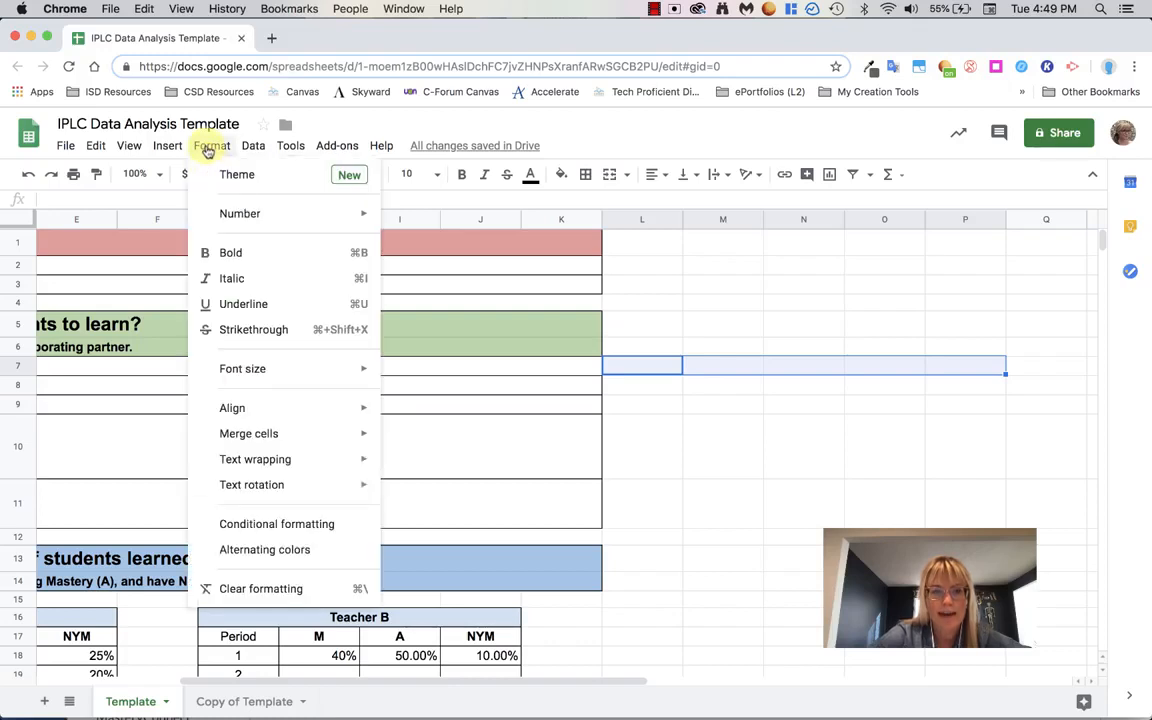
{"action": "mouse_move", "coordinate": [280, 438]}
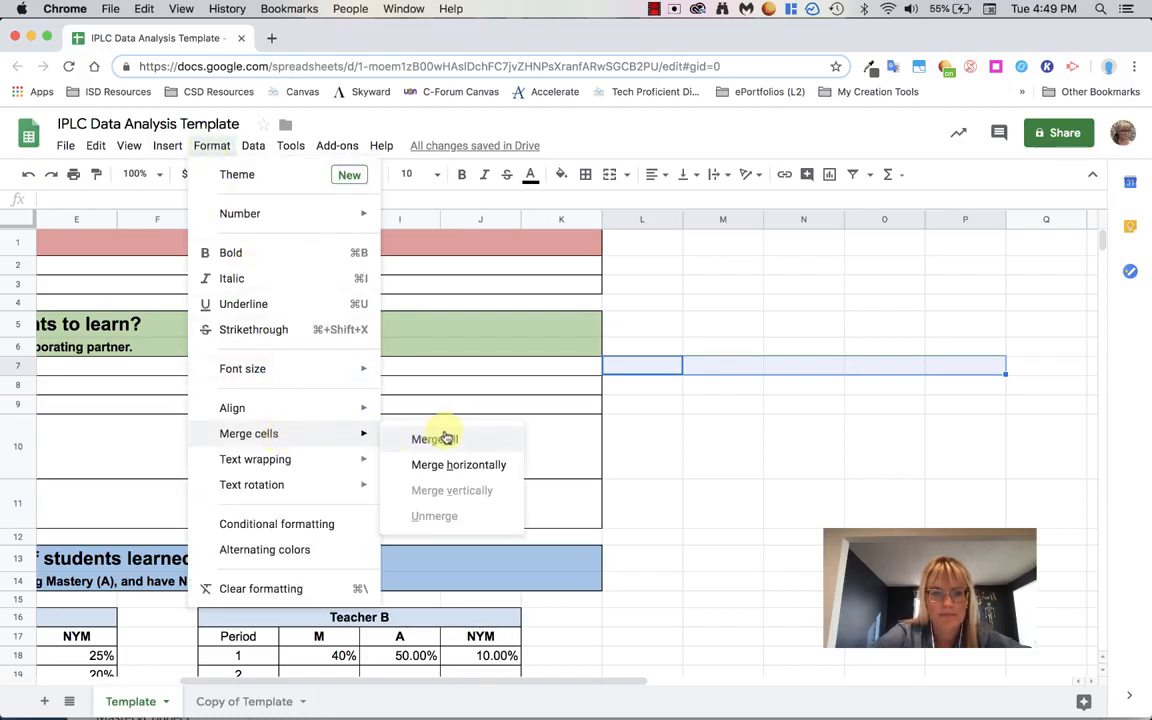
{"action": "left_click", "coordinate": [487, 466]}
{"action": "left_click", "coordinate": [724, 385]}
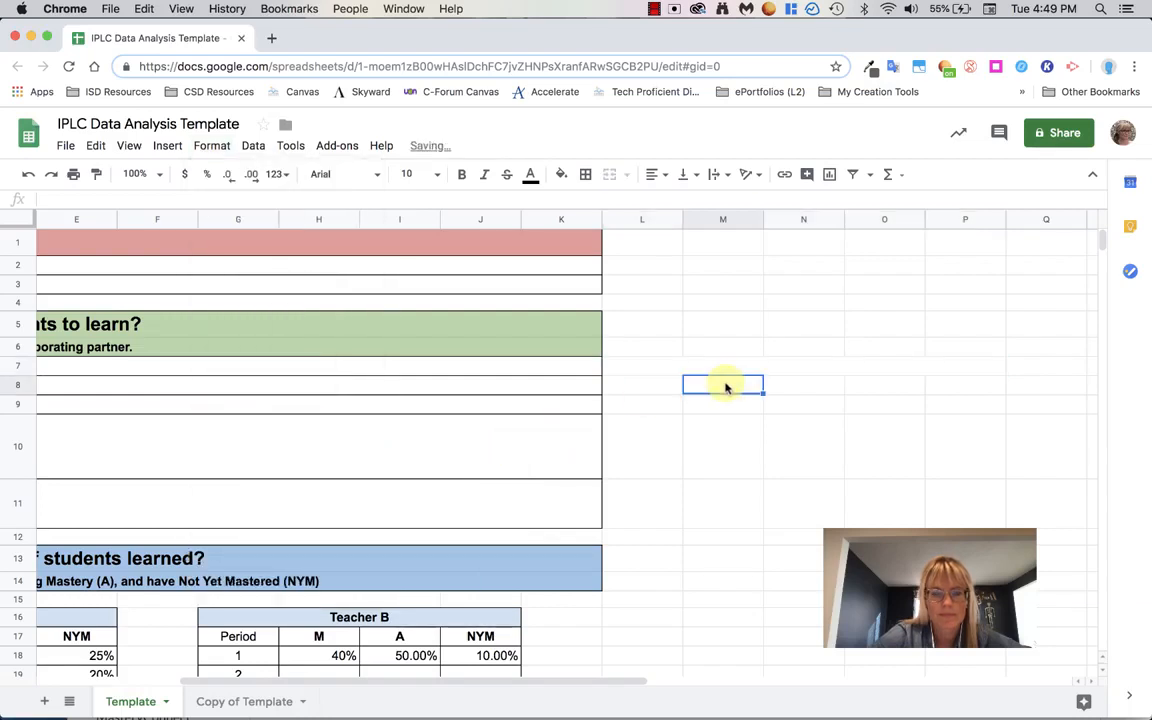
{"action": "left_click", "coordinate": [661, 364]}
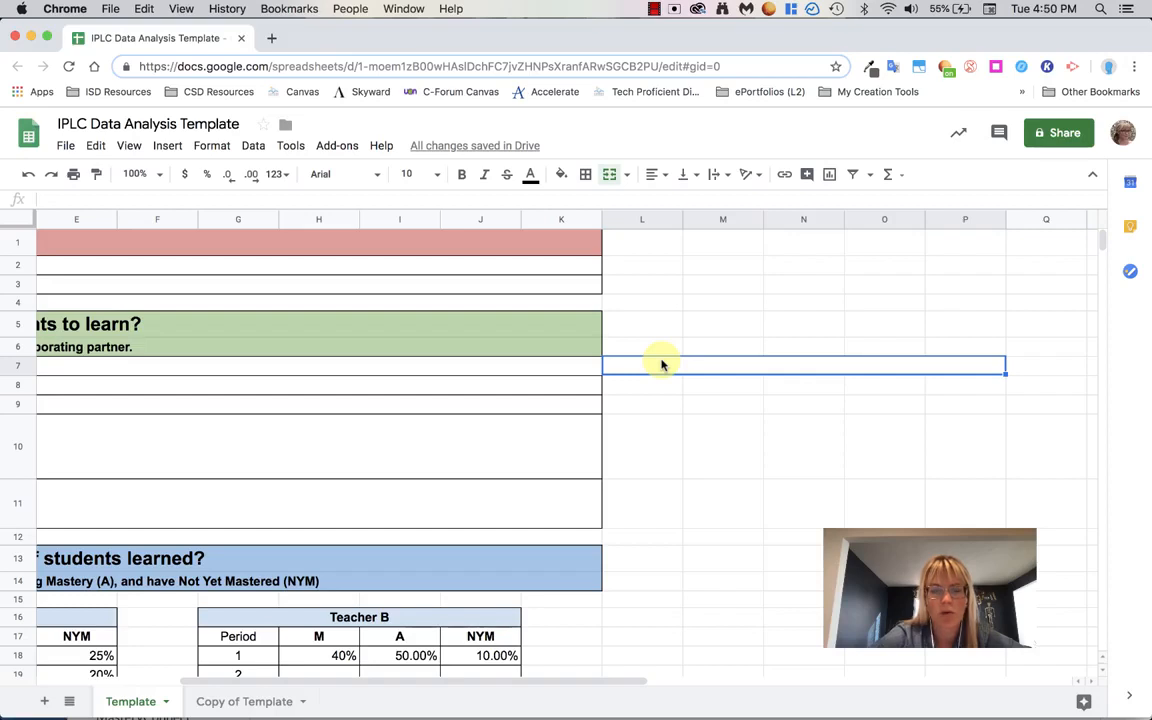
- Examine the Overall average formulas and their ranges under Teacher A's M and A columns
{"action": "scroll", "coordinate": [661, 364], "scroll_direction": "left", "scroll_amount": 2}
{"action": "scroll", "coordinate": [661, 364], "scroll_direction": "left", "scroll_amount": 2}
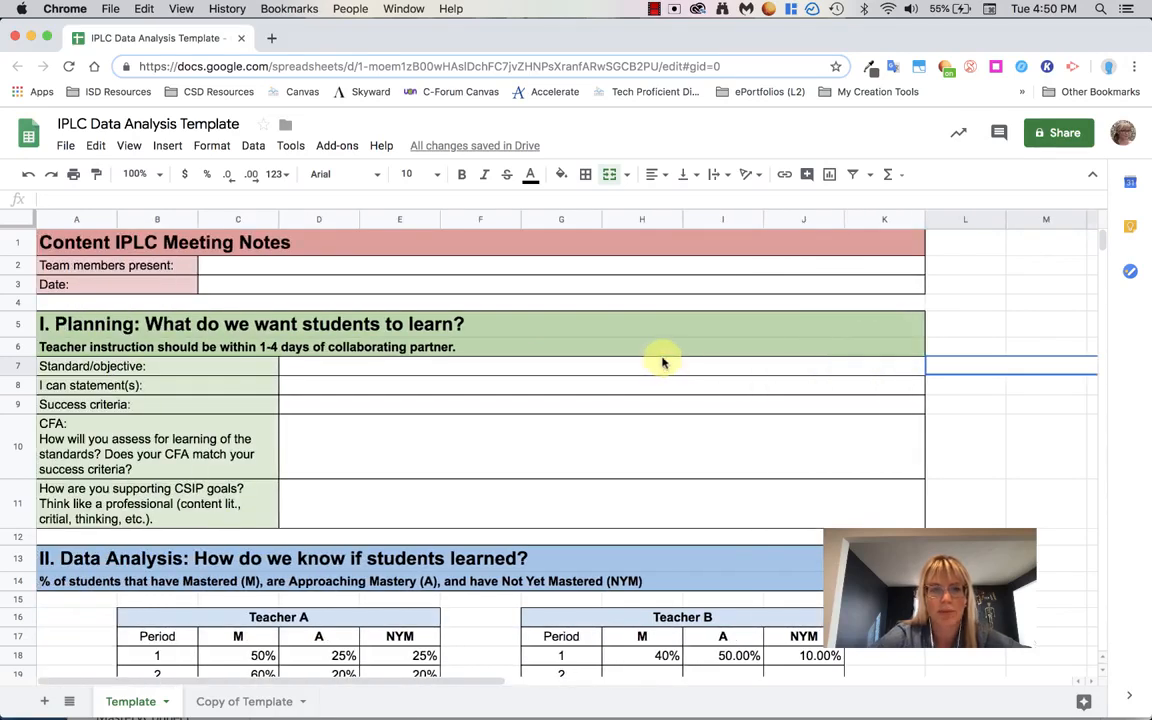
{"action": "scroll", "coordinate": [690, 425], "scroll_direction": "down", "scroll_amount": 4}
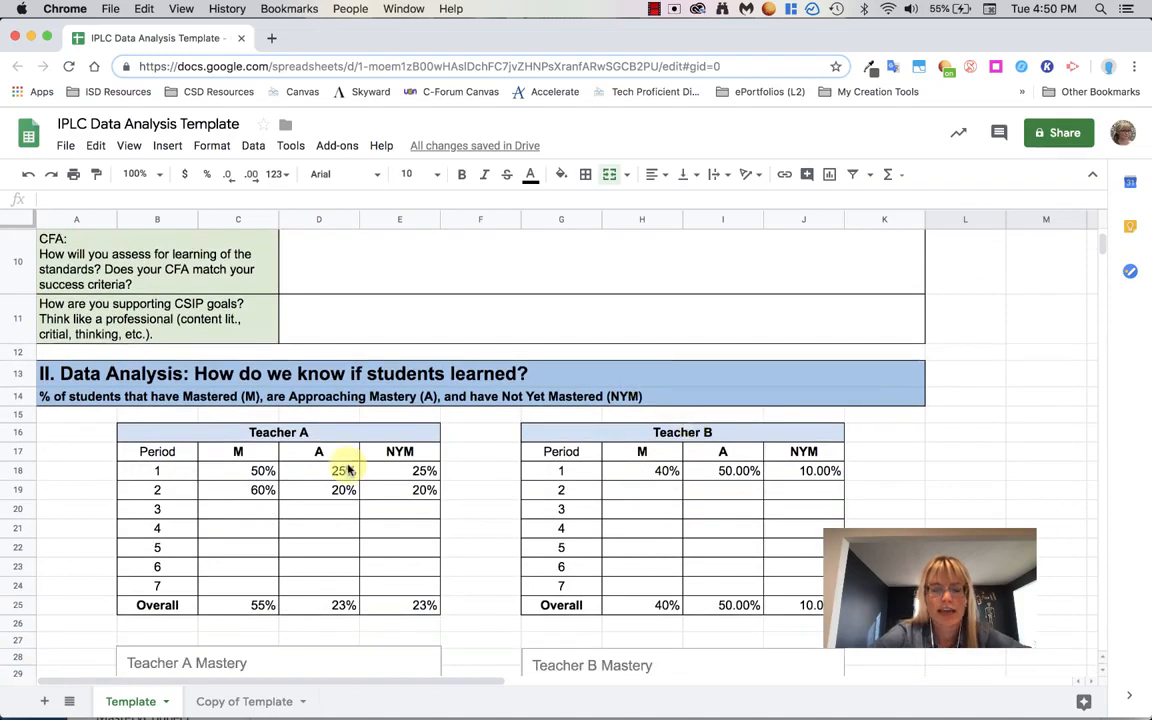
{"action": "left_click", "coordinate": [258, 605]}
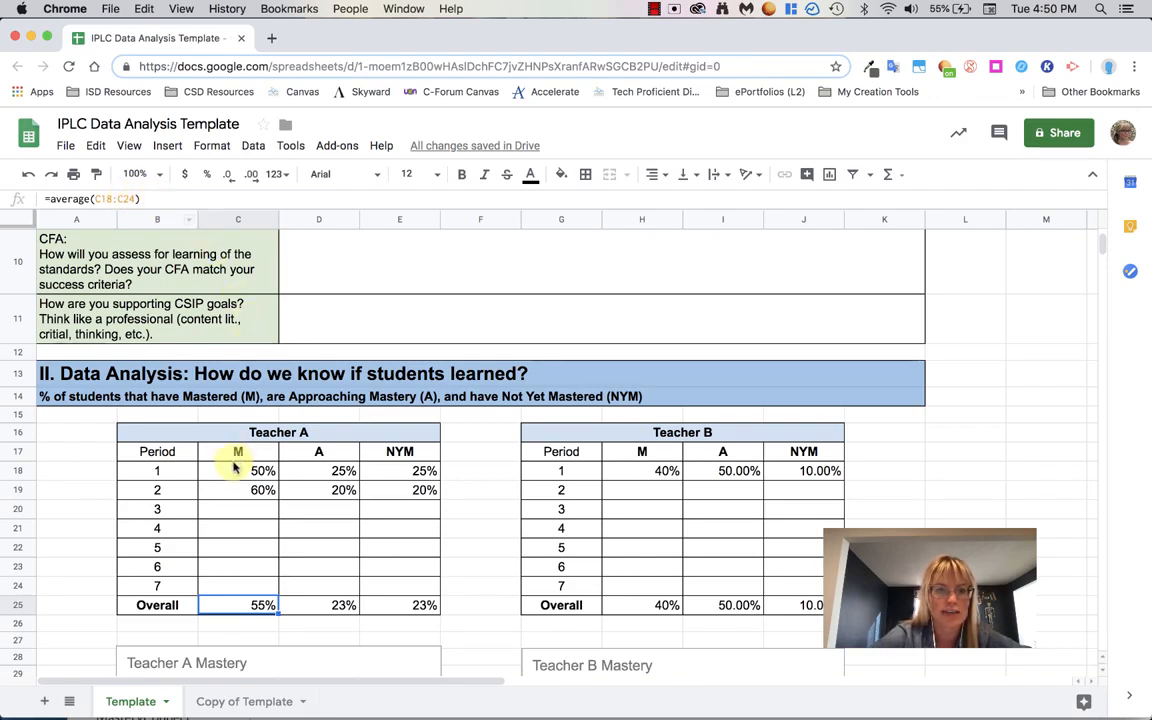
{"action": "left_click_drag", "start_coordinate": [234, 471], "coordinate": [235, 590]}
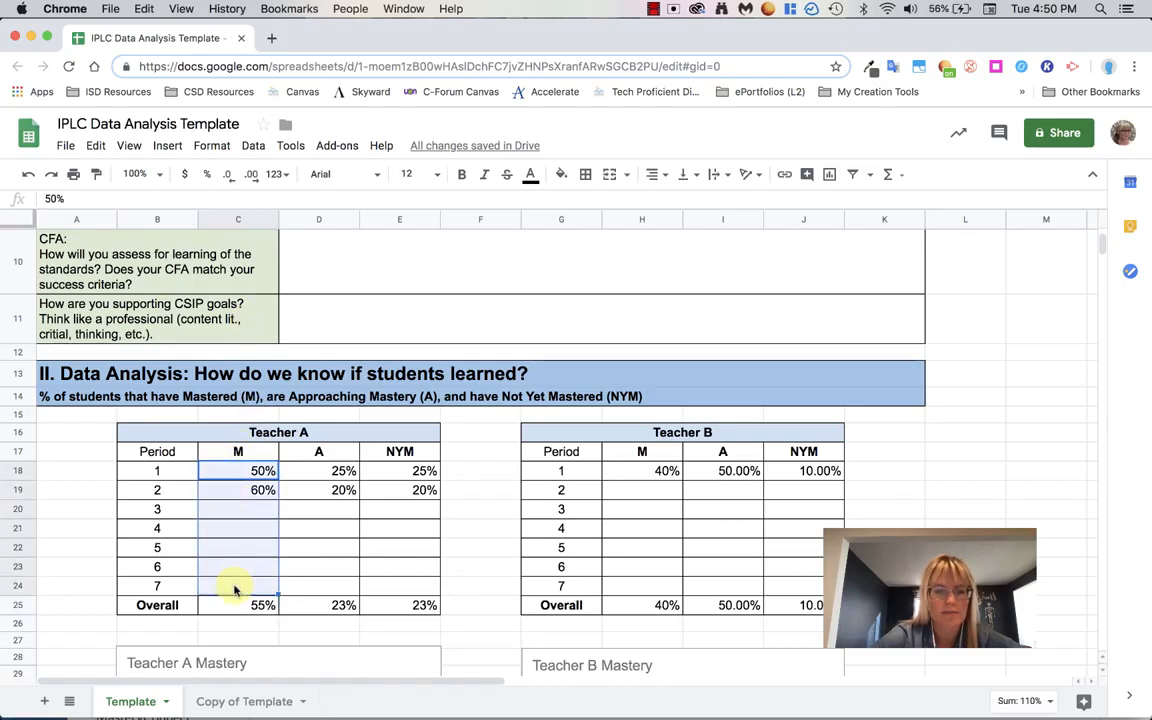
{"action": "left_click", "coordinate": [329, 605]}
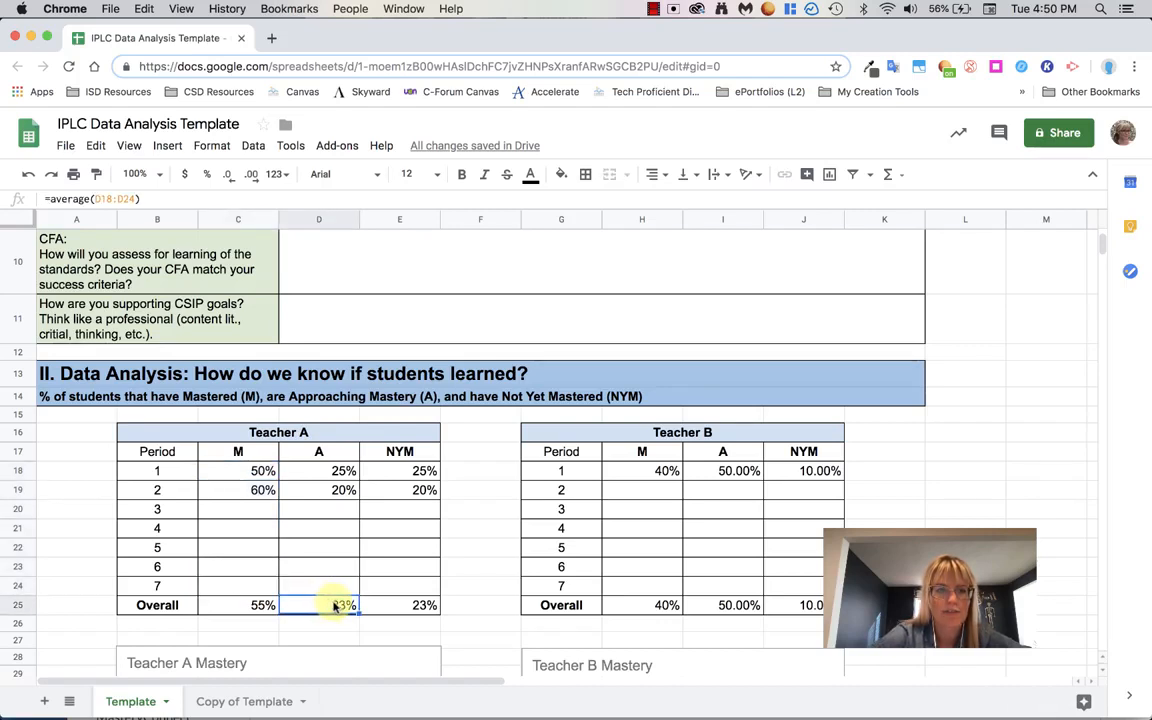
{"action": "left_click_drag", "start_coordinate": [329, 470], "coordinate": [322, 587]}
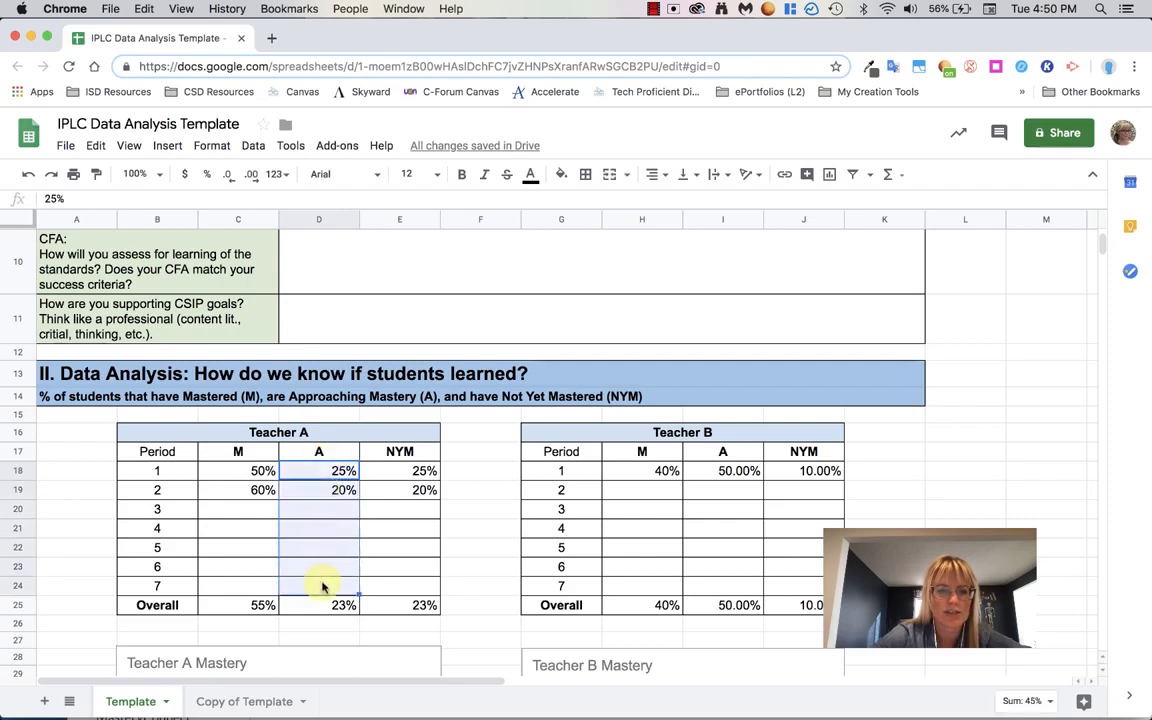
- Highlight cells E18 to E24 to show the range used by the NYM Overall average in E25
{"action": "left_click", "coordinate": [393, 607]}
{"action": "left_click_drag", "start_coordinate": [419, 471], "coordinate": [421, 589]}
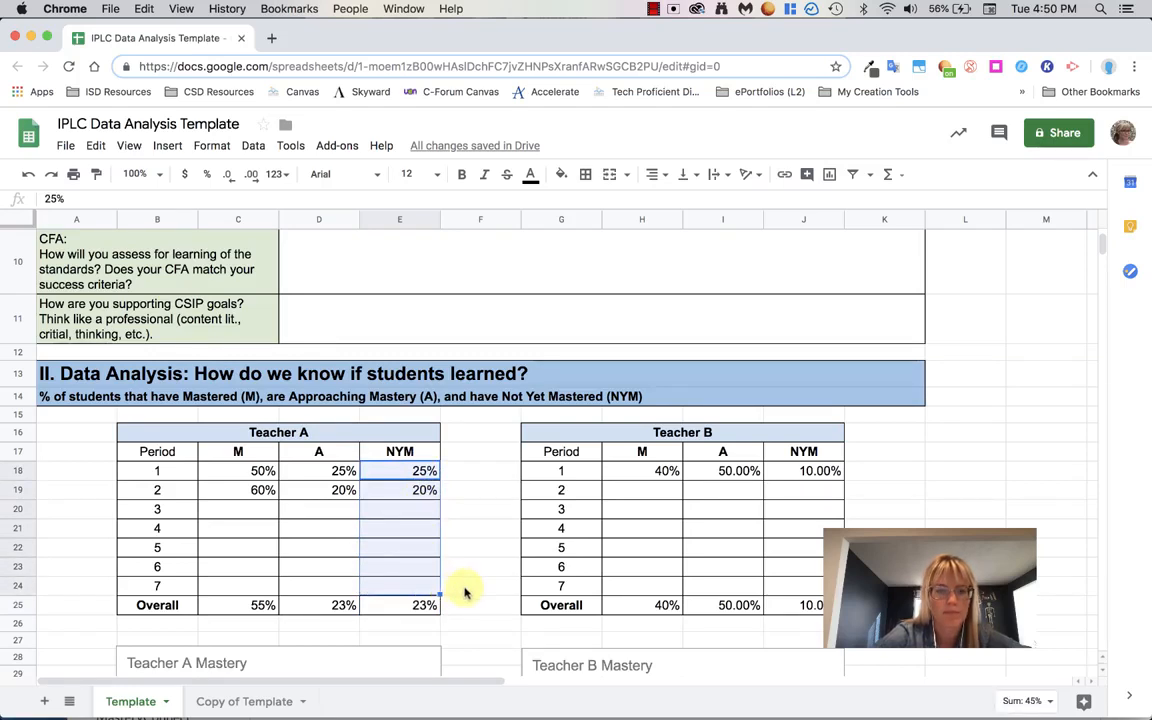
{"action": "left_click", "coordinate": [464, 591]}
- Select the Teacher A table from Period to Overall and open the Insert menu to show where charts are added
{"action": "scroll", "coordinate": [464, 591], "scroll_direction": "down", "scroll_amount": 3}
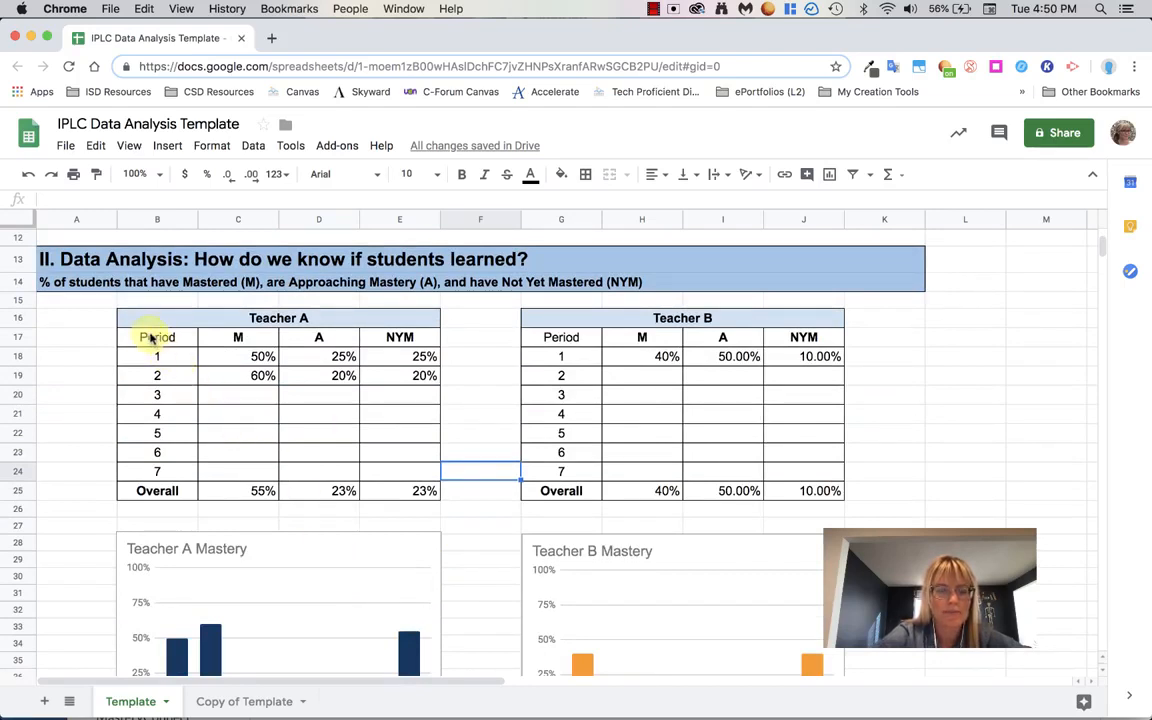
{"action": "left_click_drag", "start_coordinate": [152, 339], "coordinate": [397, 490]}
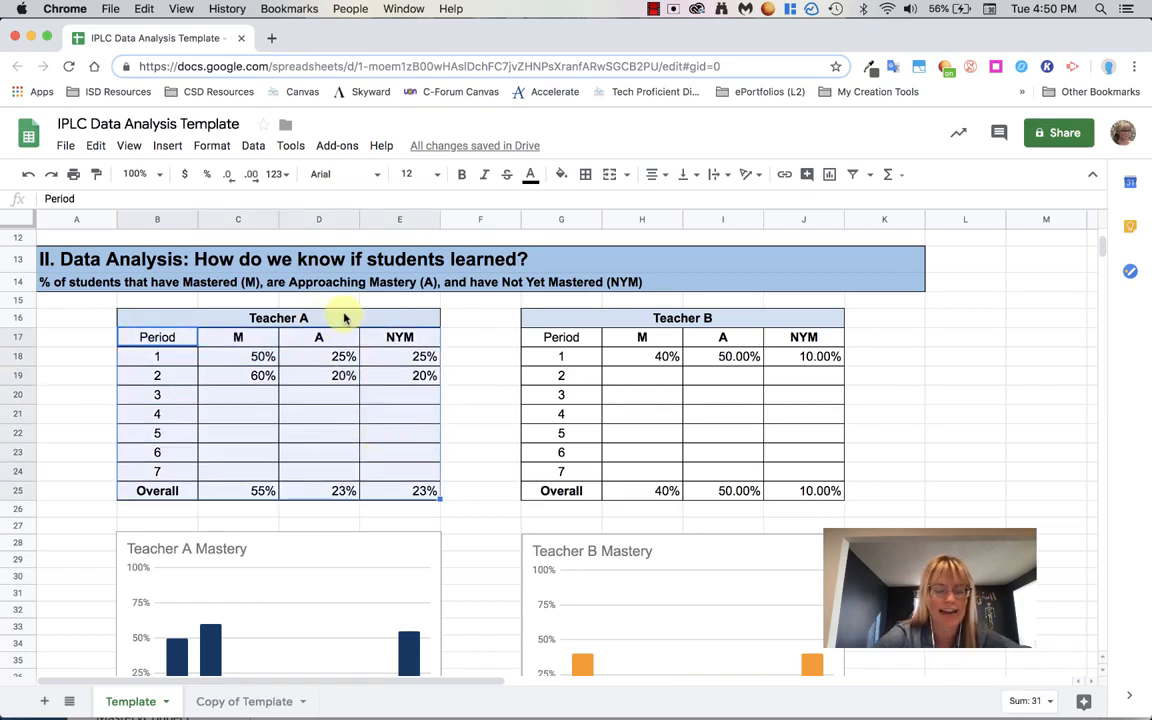
{"action": "left_click", "coordinate": [168, 147]}
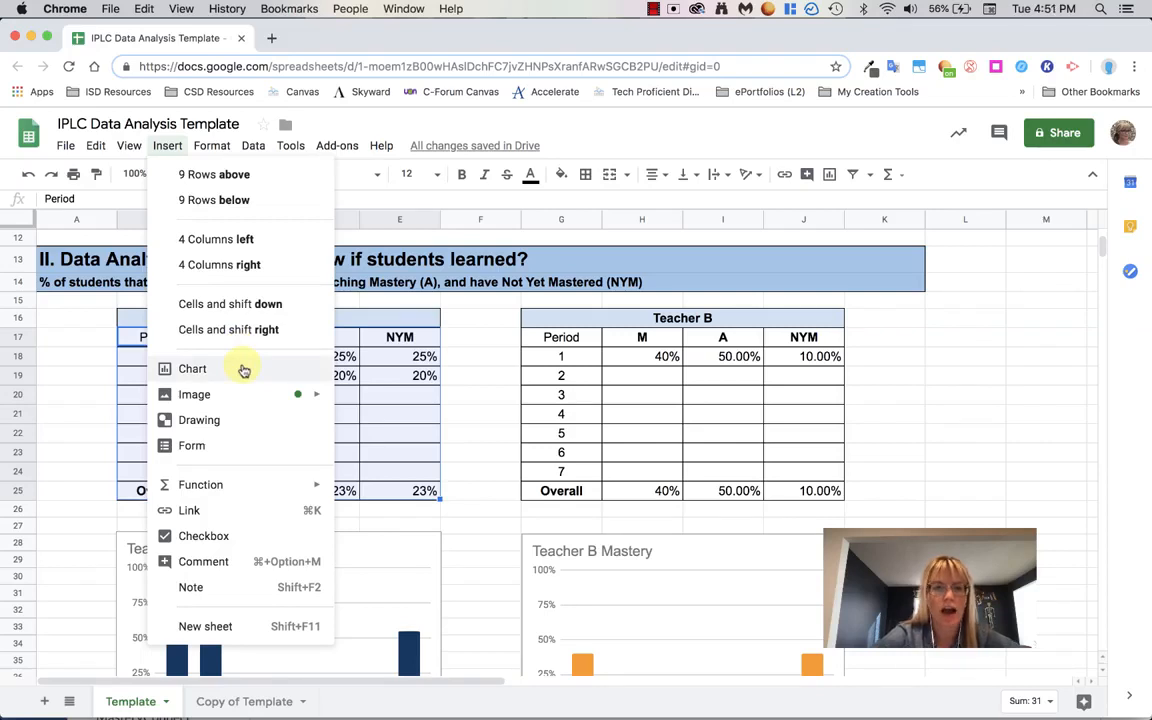
{"action": "left_click", "coordinate": [483, 489]}
{"action": "scroll", "coordinate": [619, 581], "scroll_direction": "down", "scroll_amount": 2}
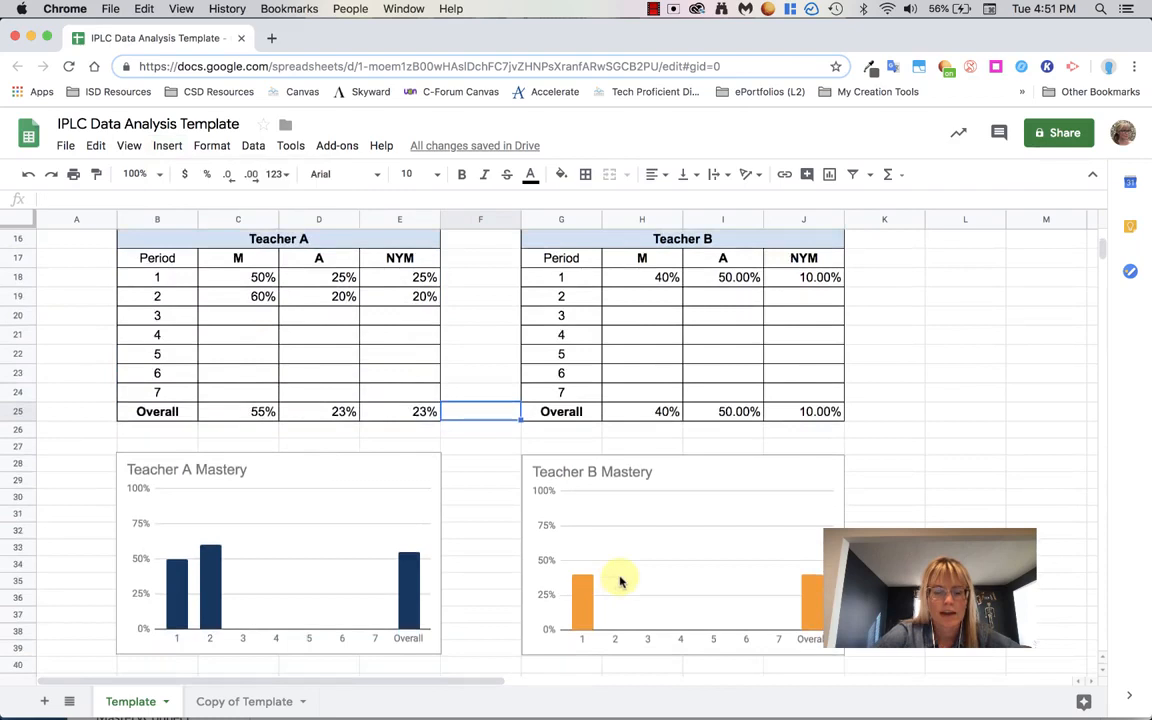
- Open the chart editor for the Teacher B Mastery chart and review its chart type, data range and customize options
{"action": "left_click", "coordinate": [646, 517]}
{"action": "double_click", "coordinate": [699, 471]}
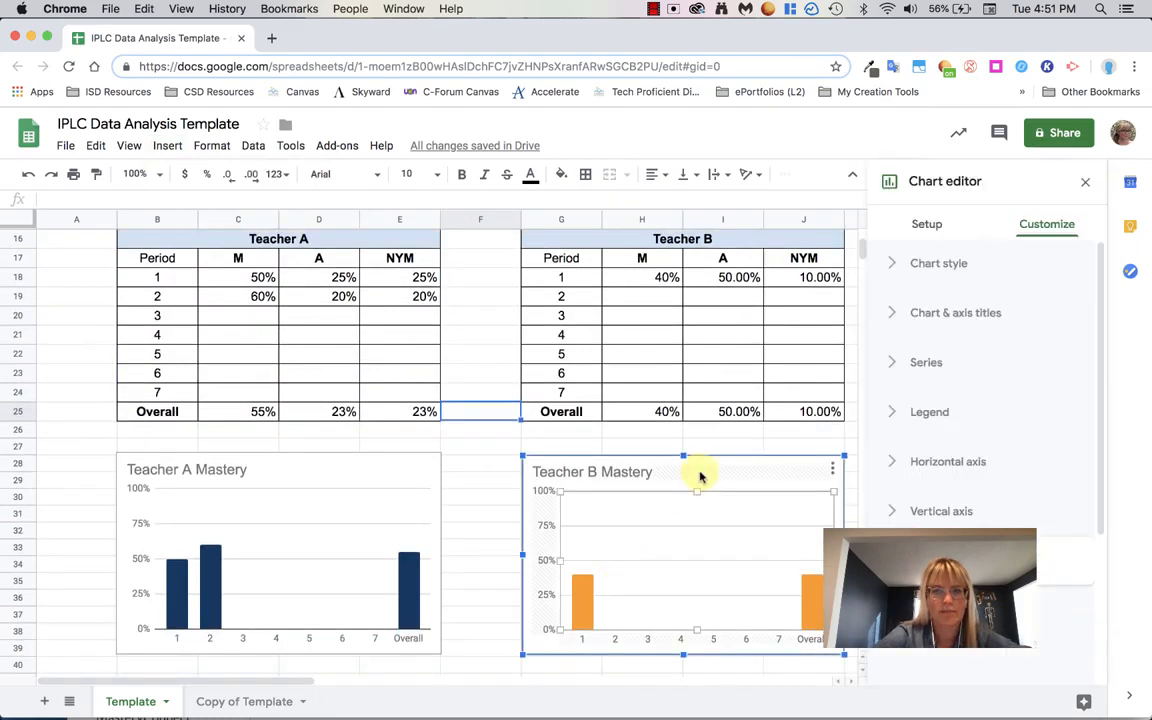
{"action": "left_click", "coordinate": [918, 228]}
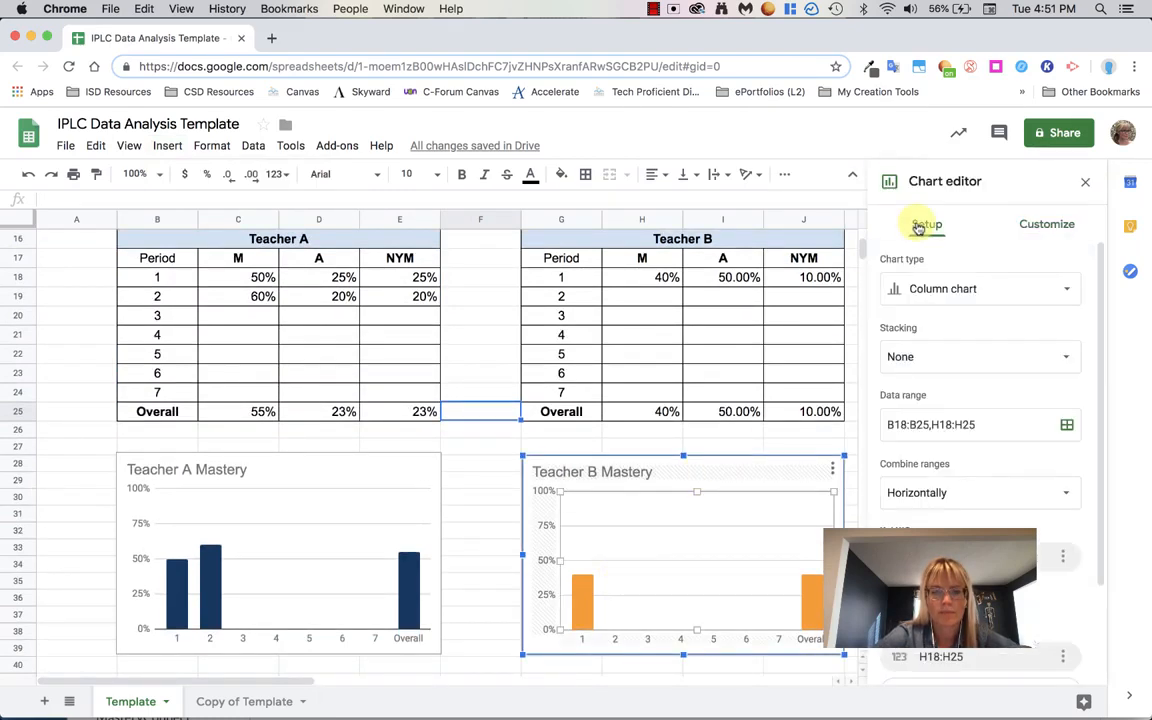
{"action": "left_click", "coordinate": [936, 290]}
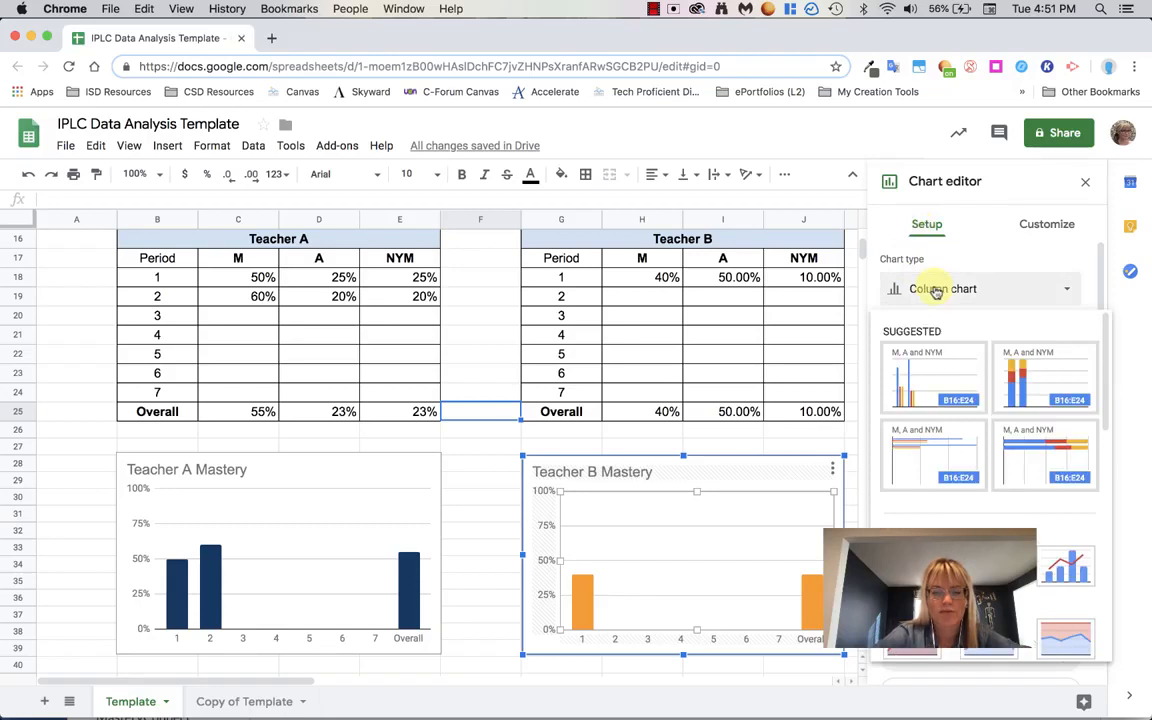
{"action": "left_click", "coordinate": [936, 290]}
{"action": "scroll", "coordinate": [936, 291], "scroll_direction": "down", "scroll_amount": 3}
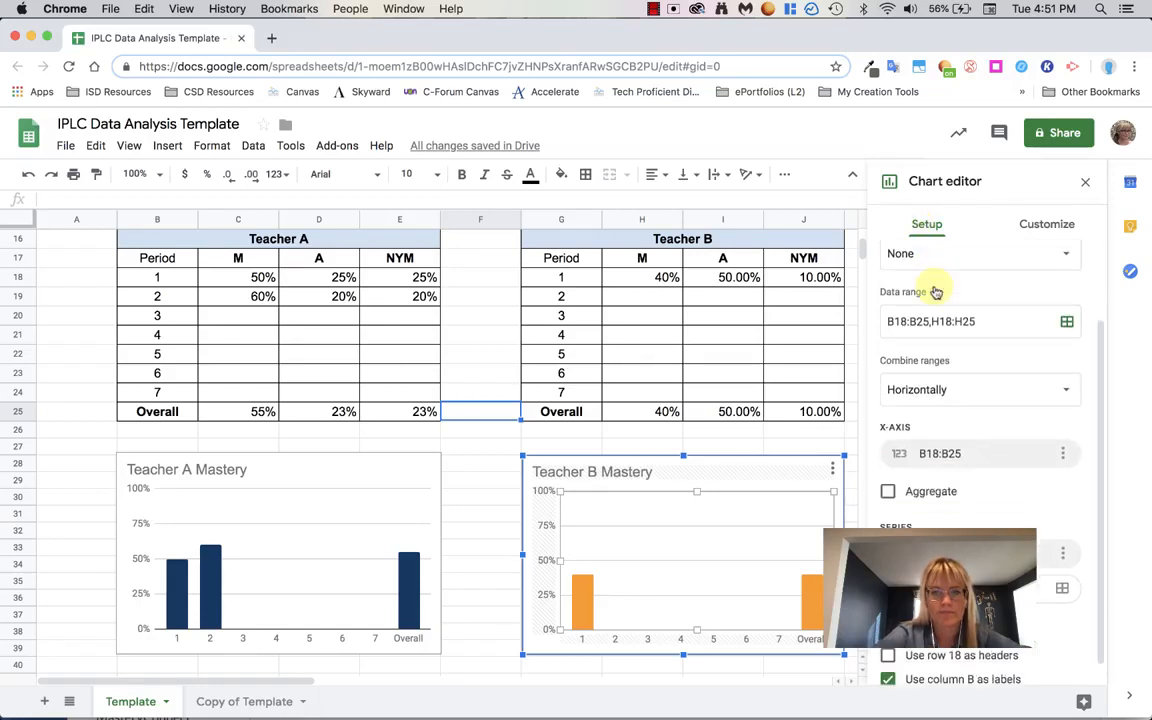
{"action": "left_click", "coordinate": [1053, 226]}
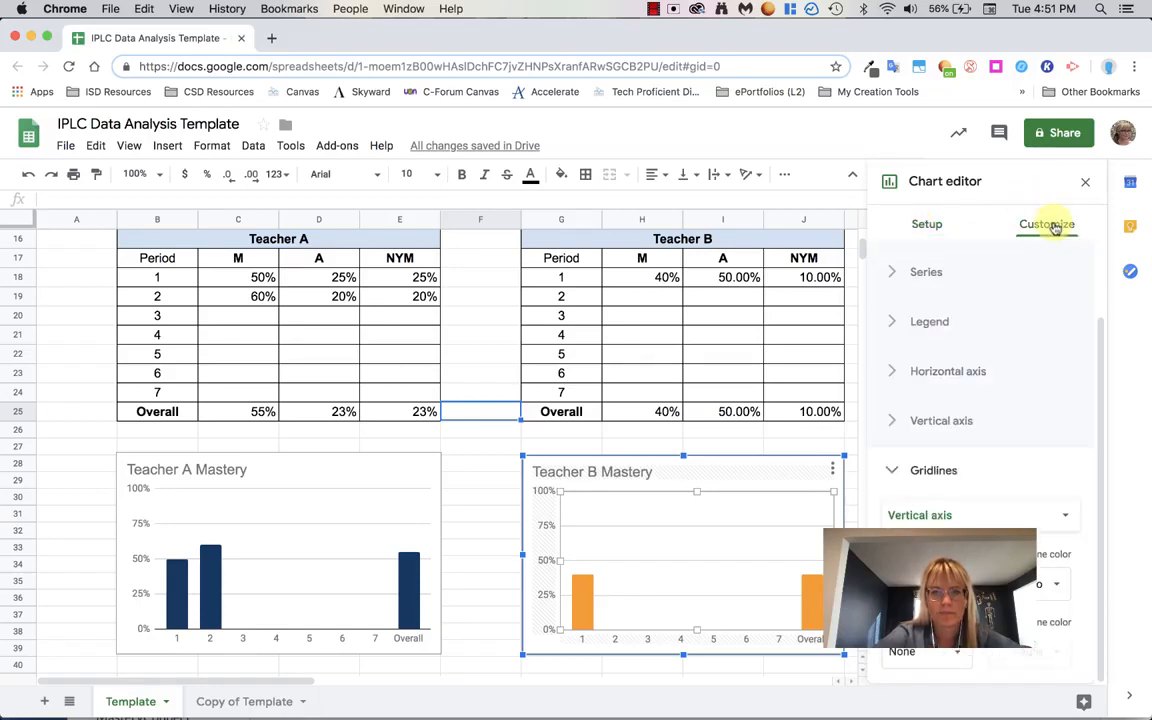